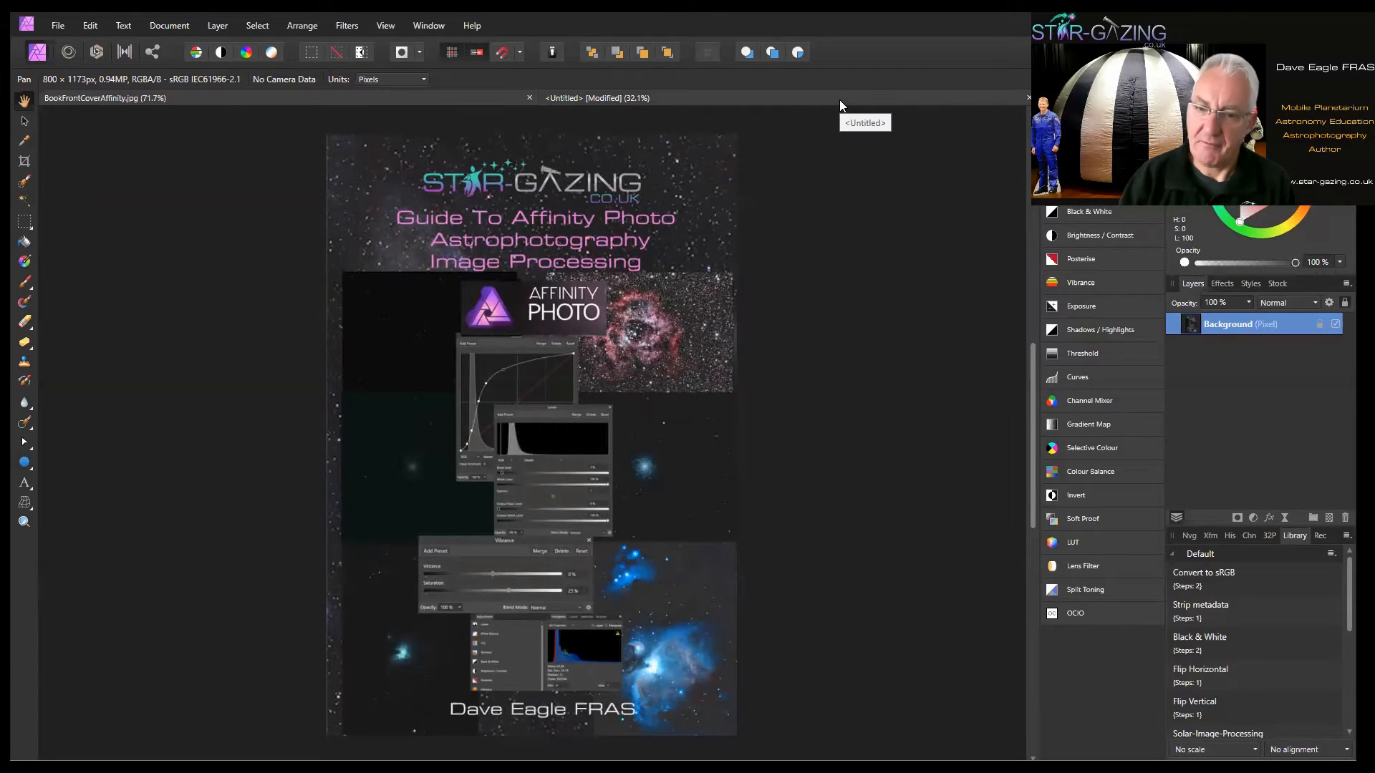
# - In the untitled wasp stack, make the layers visible one by one from Z75_2126.JPG up to Z75_2136.JPG to compare their focus
pyautogui.click(840, 100)
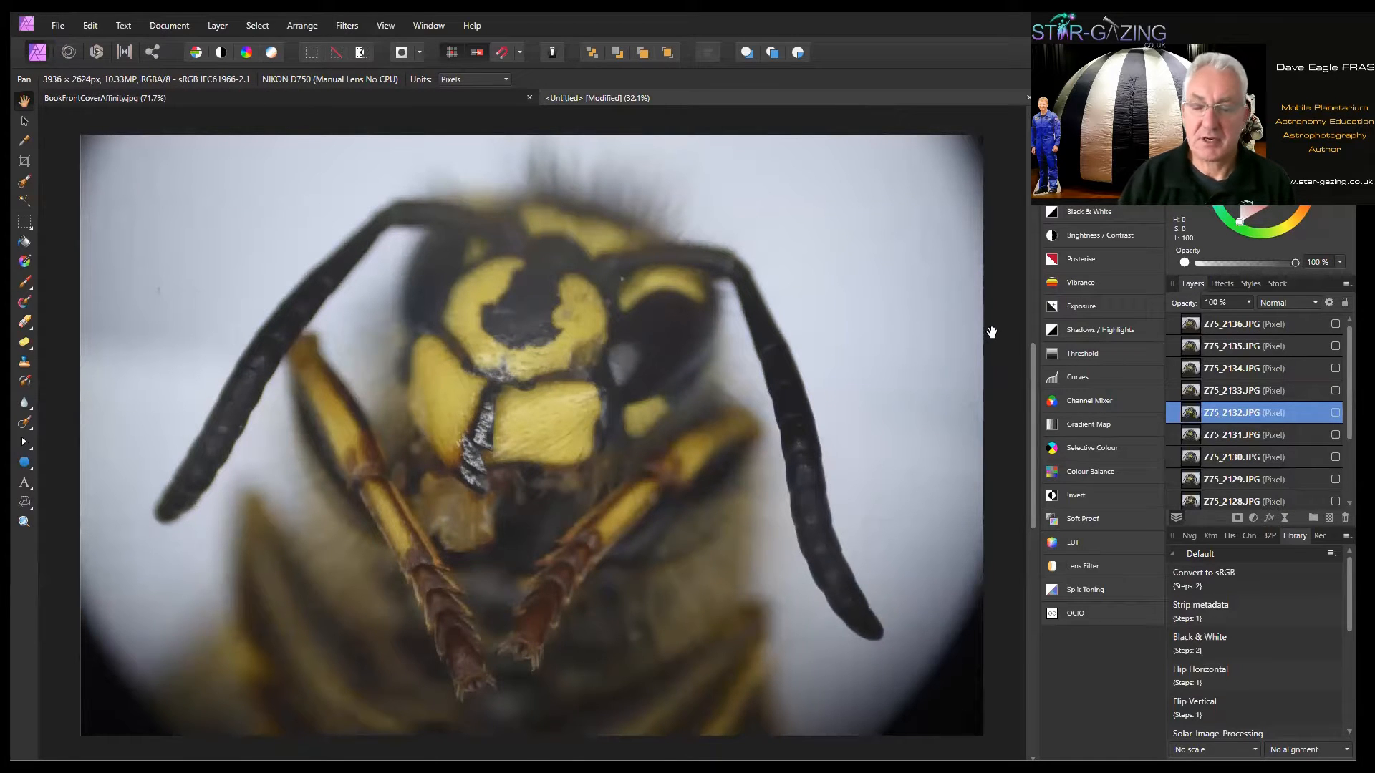
pyautogui.scroll(-2, 1347, 465)
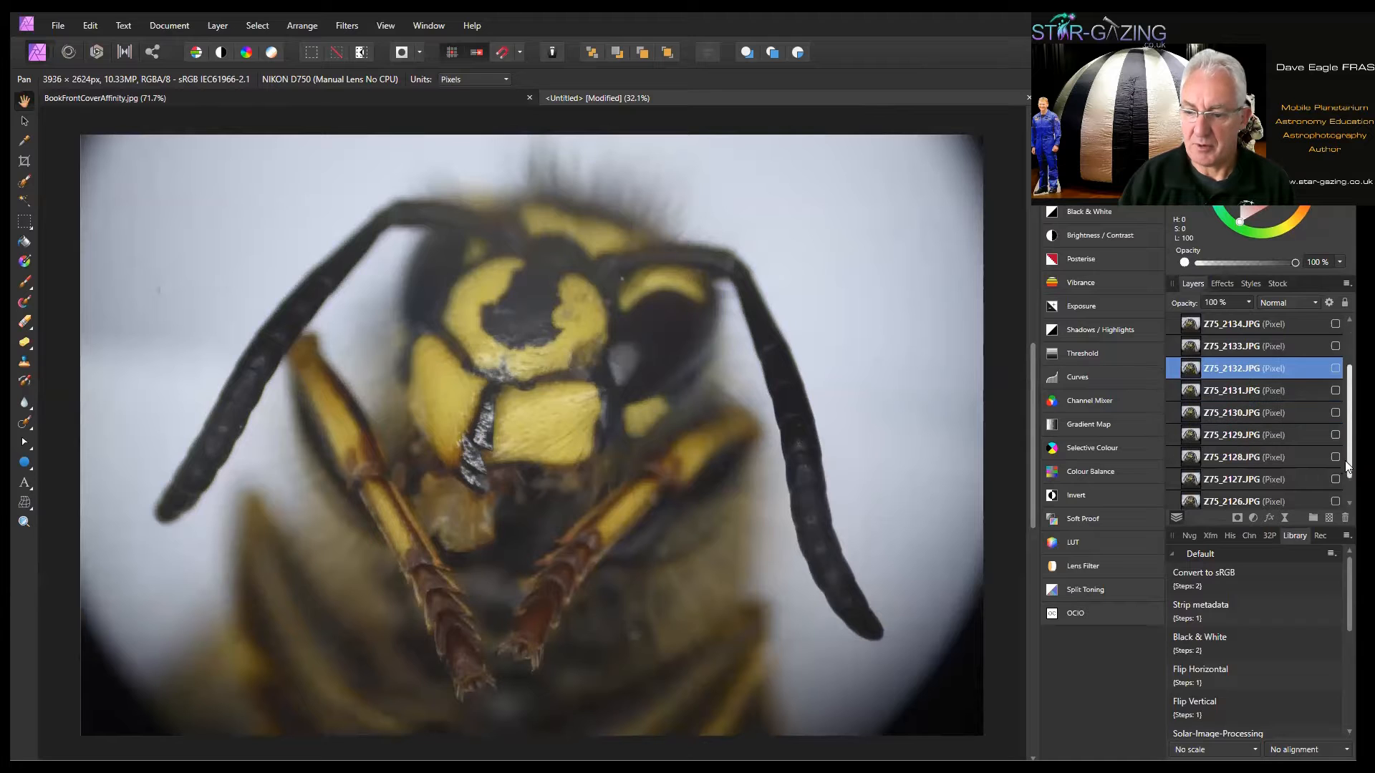
pyautogui.scroll(-2, 1346, 466)
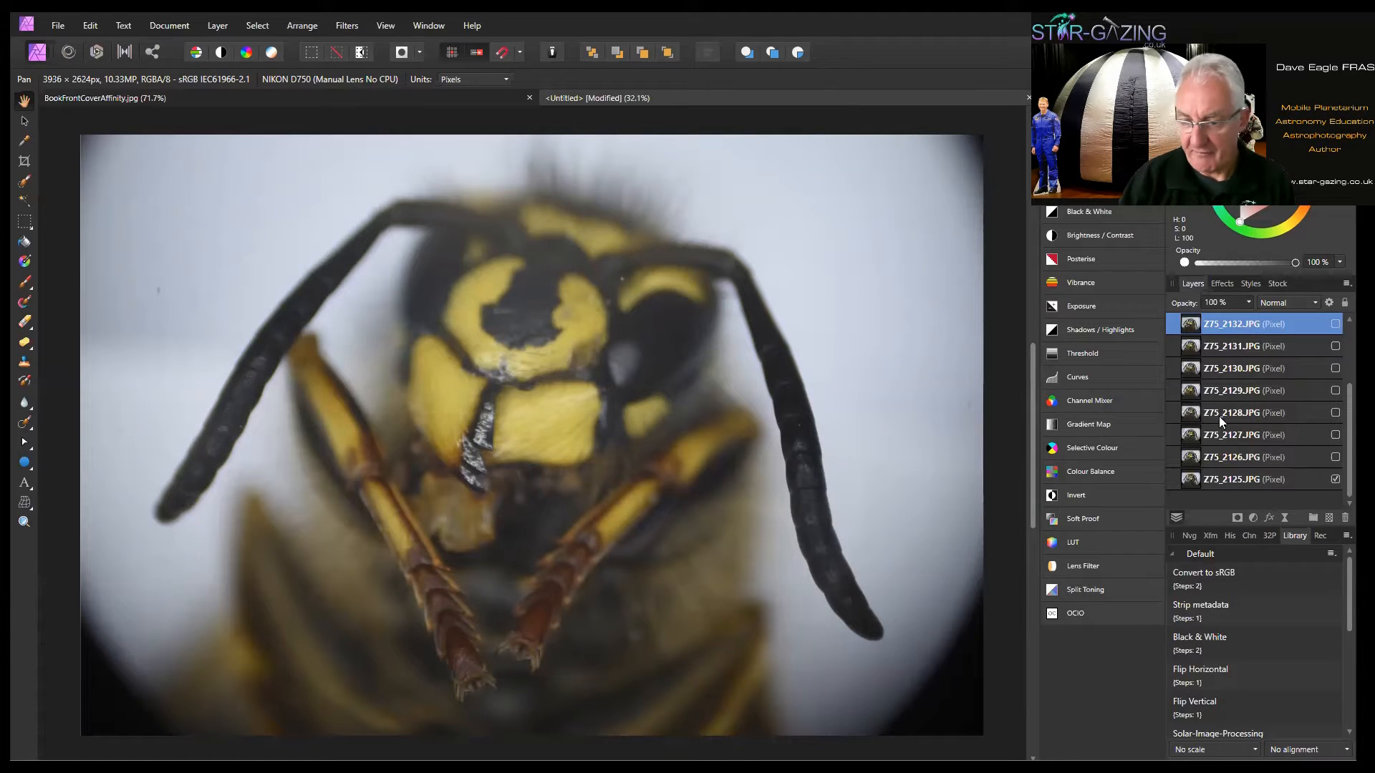
pyautogui.click(1335, 458)
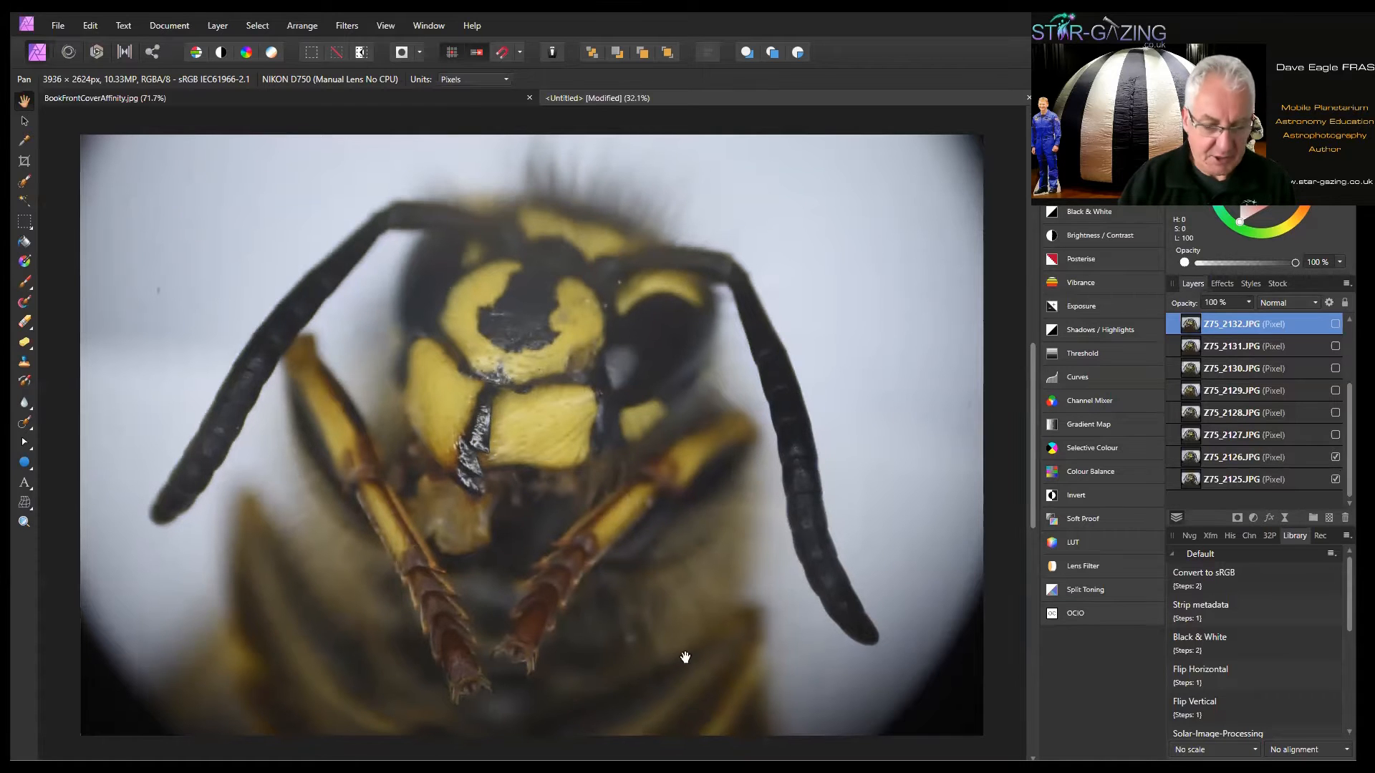
pyautogui.click(1335, 435)
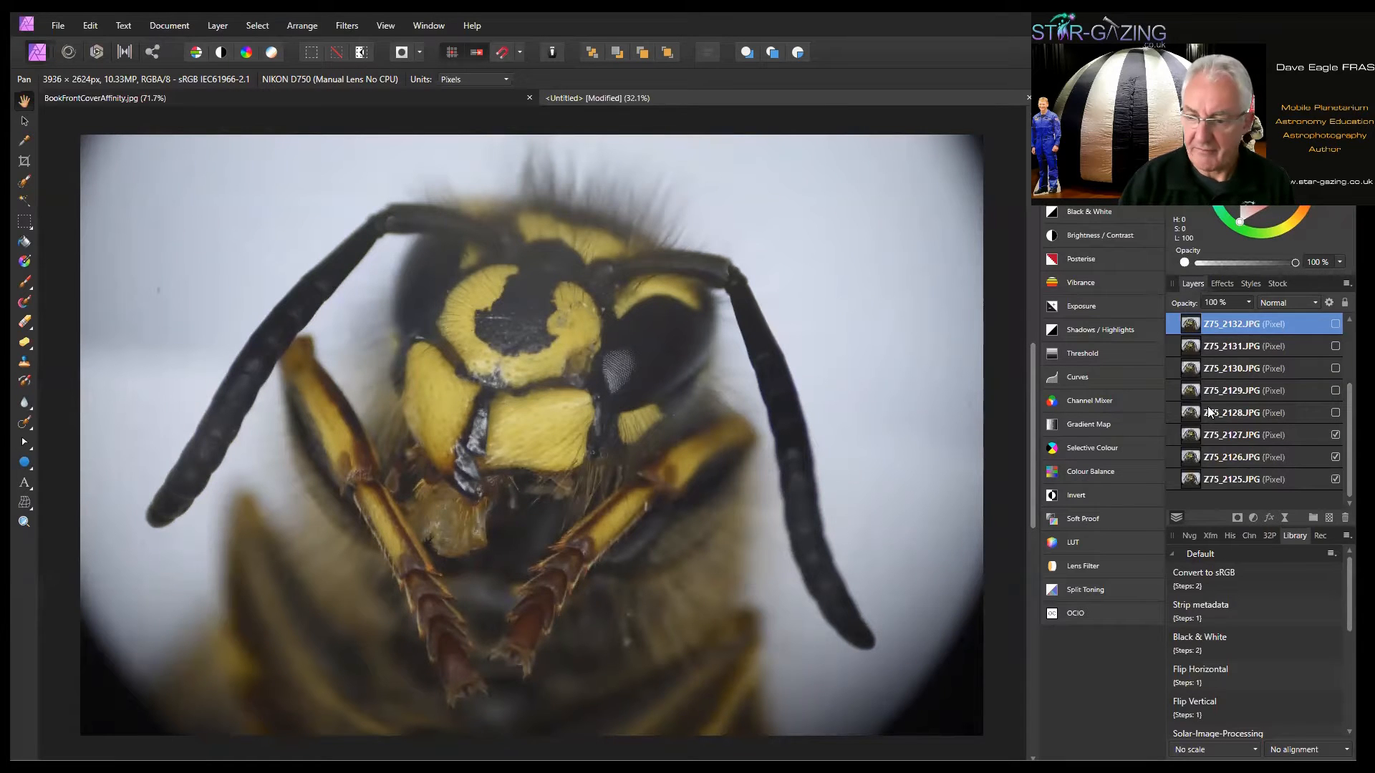
pyautogui.click(1335, 412)
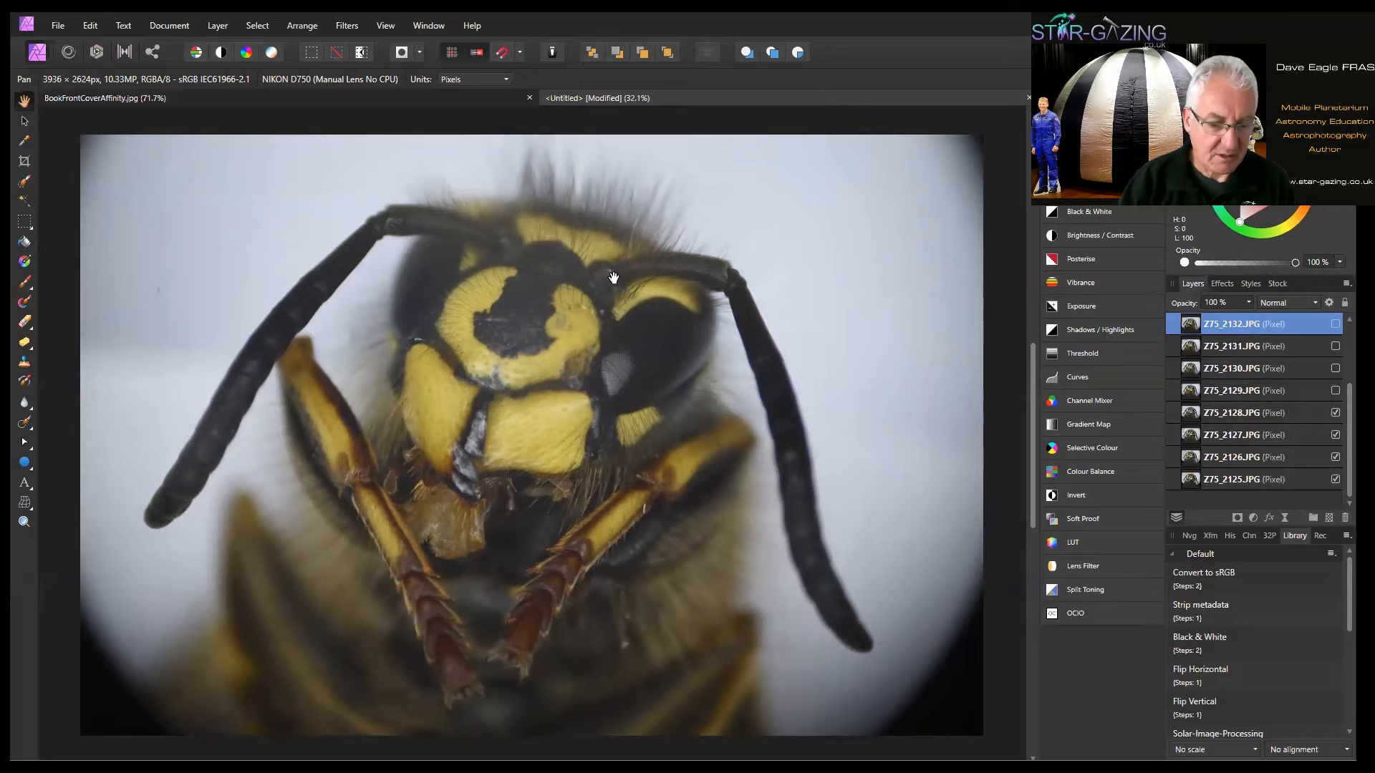
pyautogui.click(1335, 390)
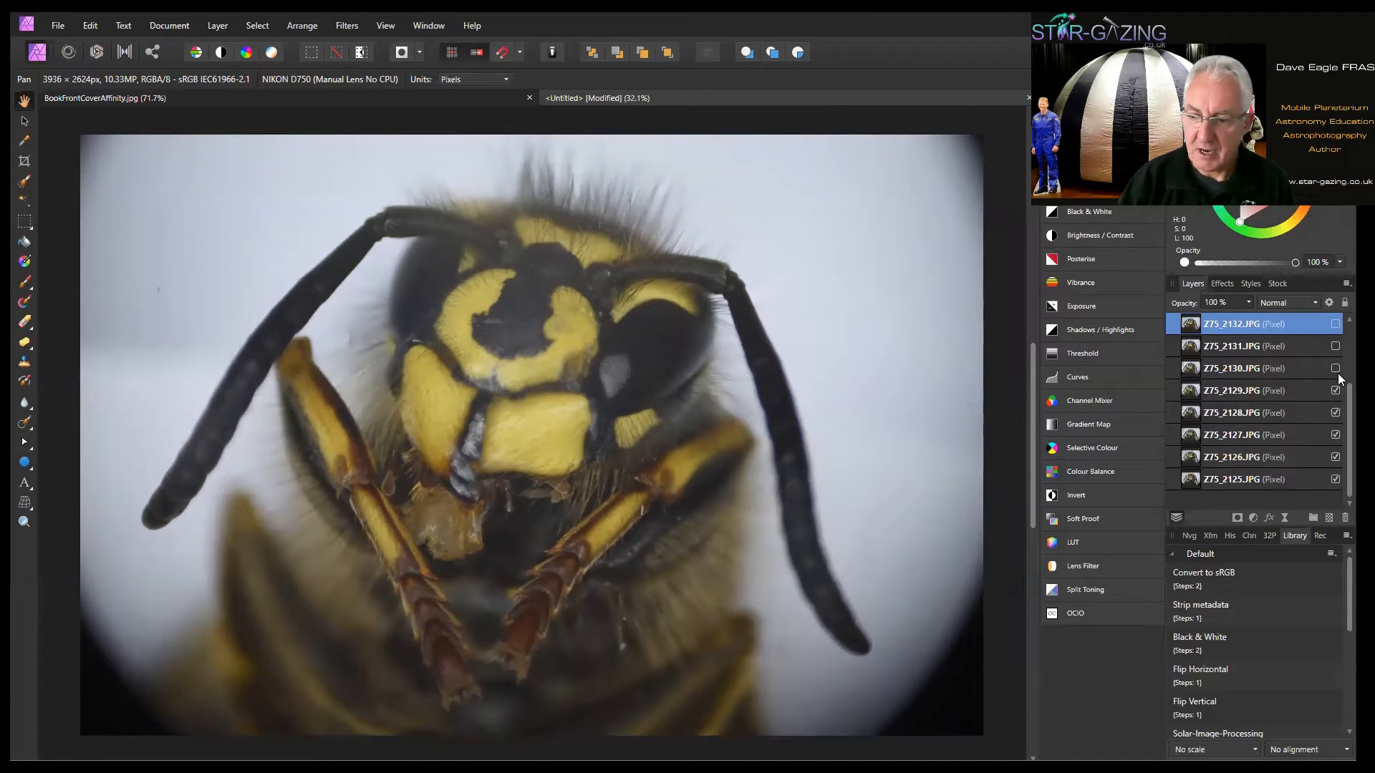
pyautogui.click(1336, 368)
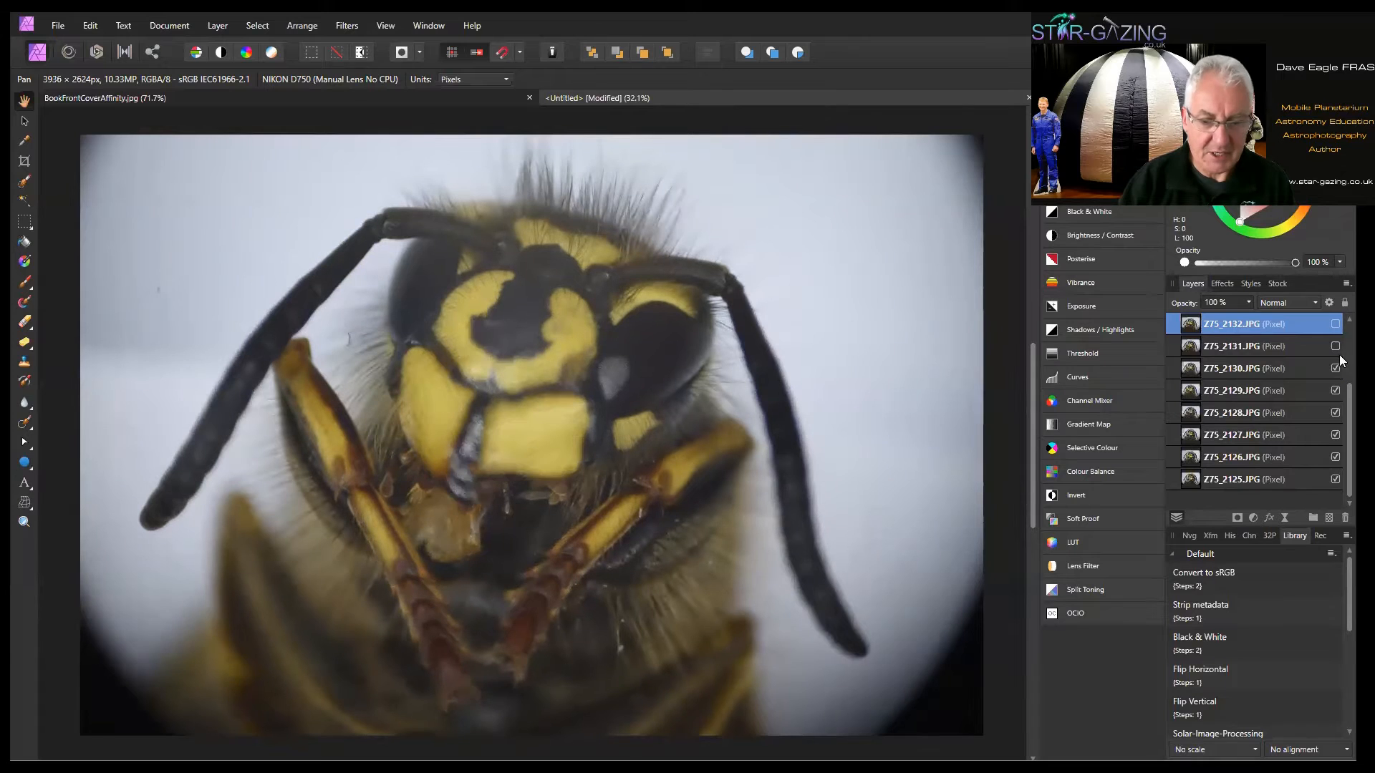
pyautogui.click(1336, 347)
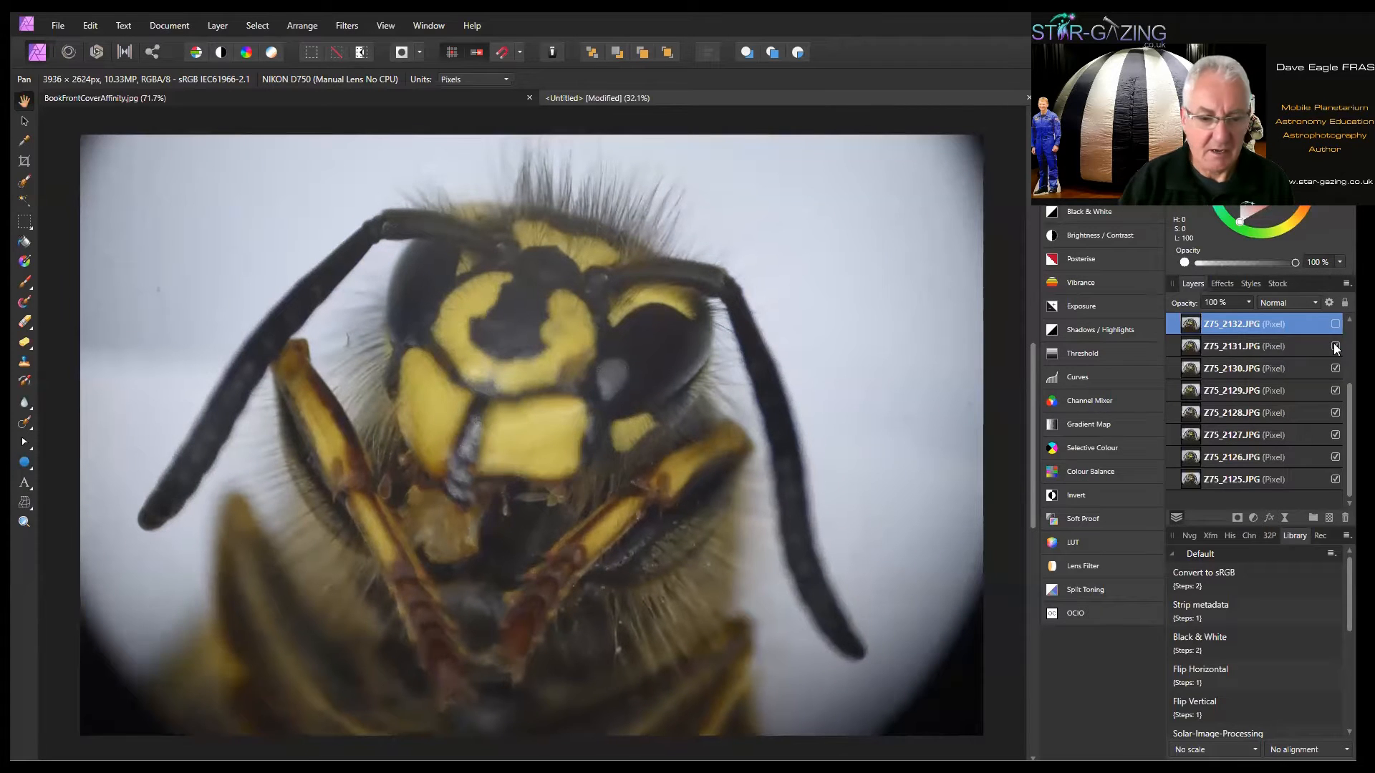
pyautogui.click(1336, 324)
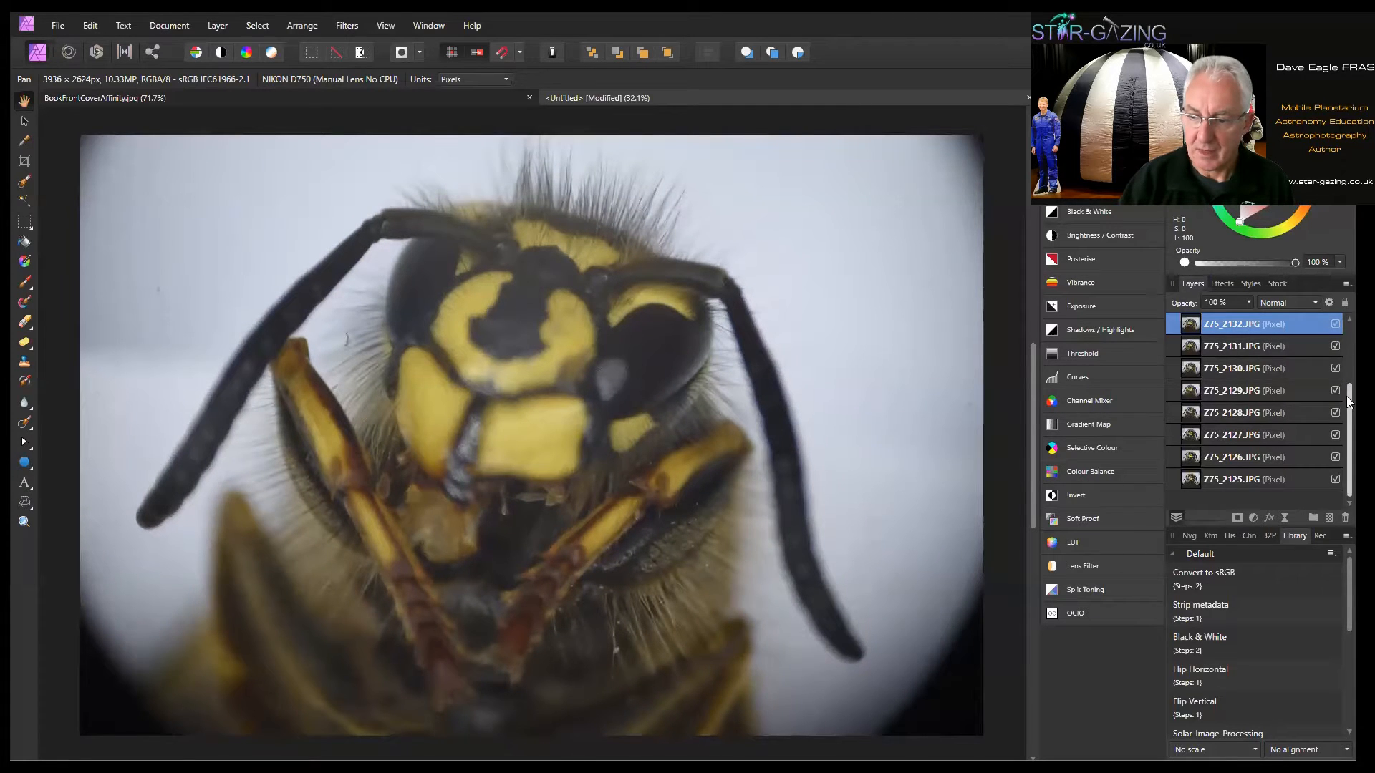
pyautogui.scroll(3, 1350, 402)
pyautogui.click(1337, 390)
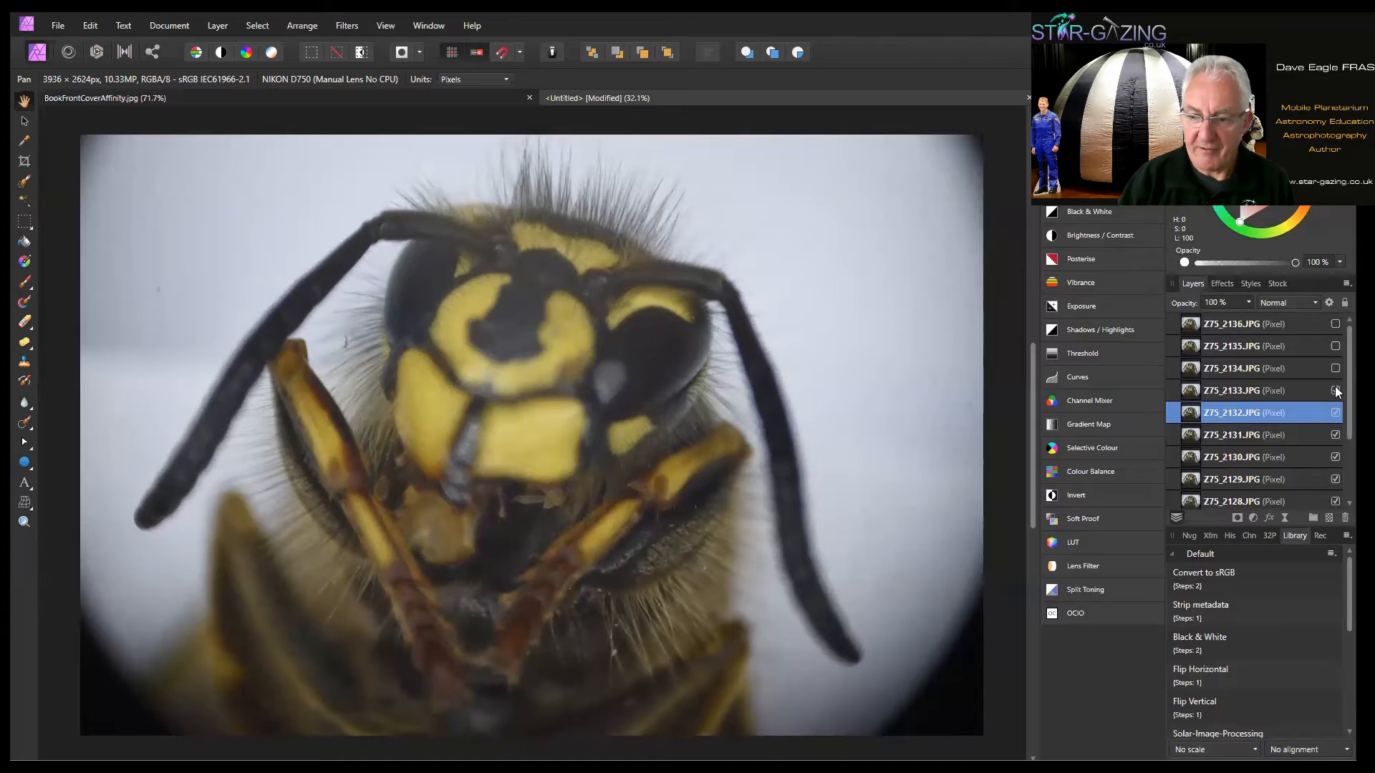
pyautogui.click(1336, 369)
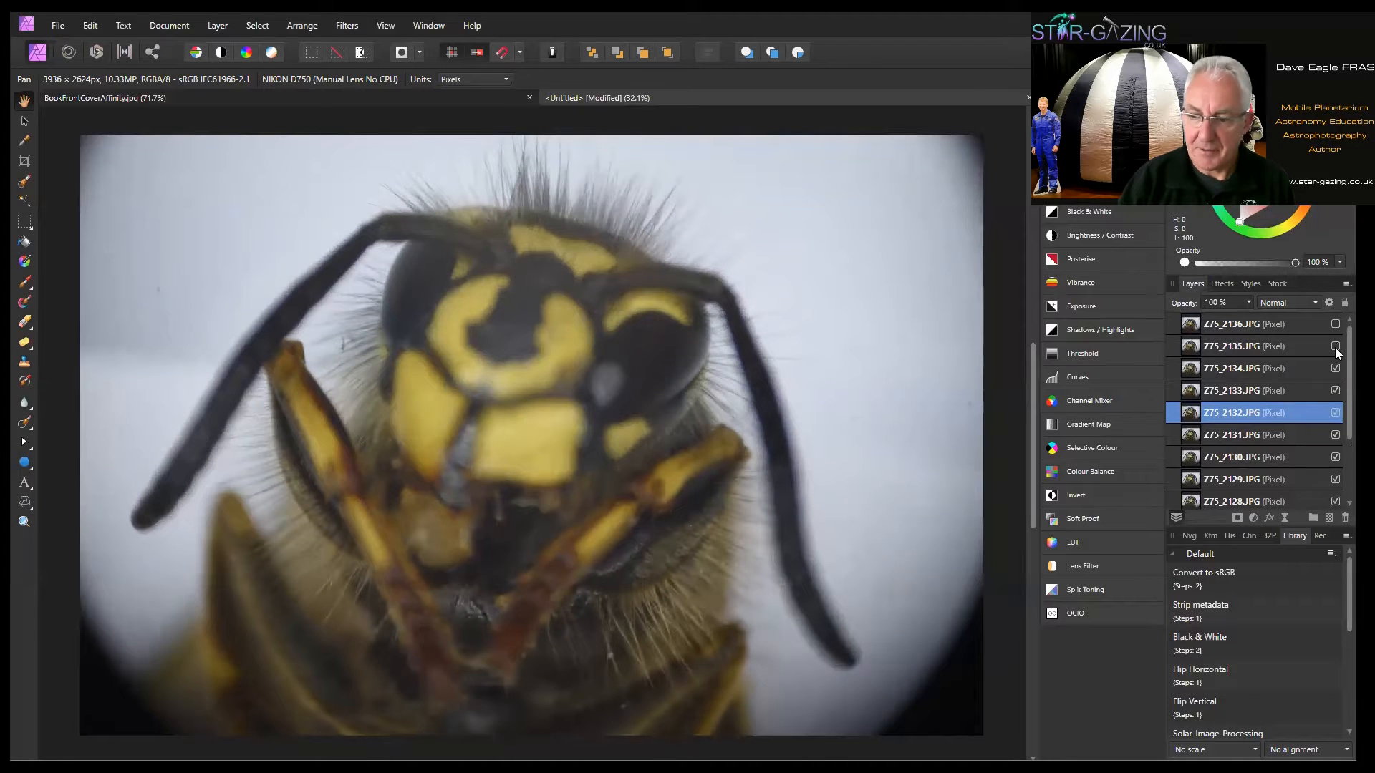
pyautogui.click(1335, 347)
pyautogui.click(1336, 325)
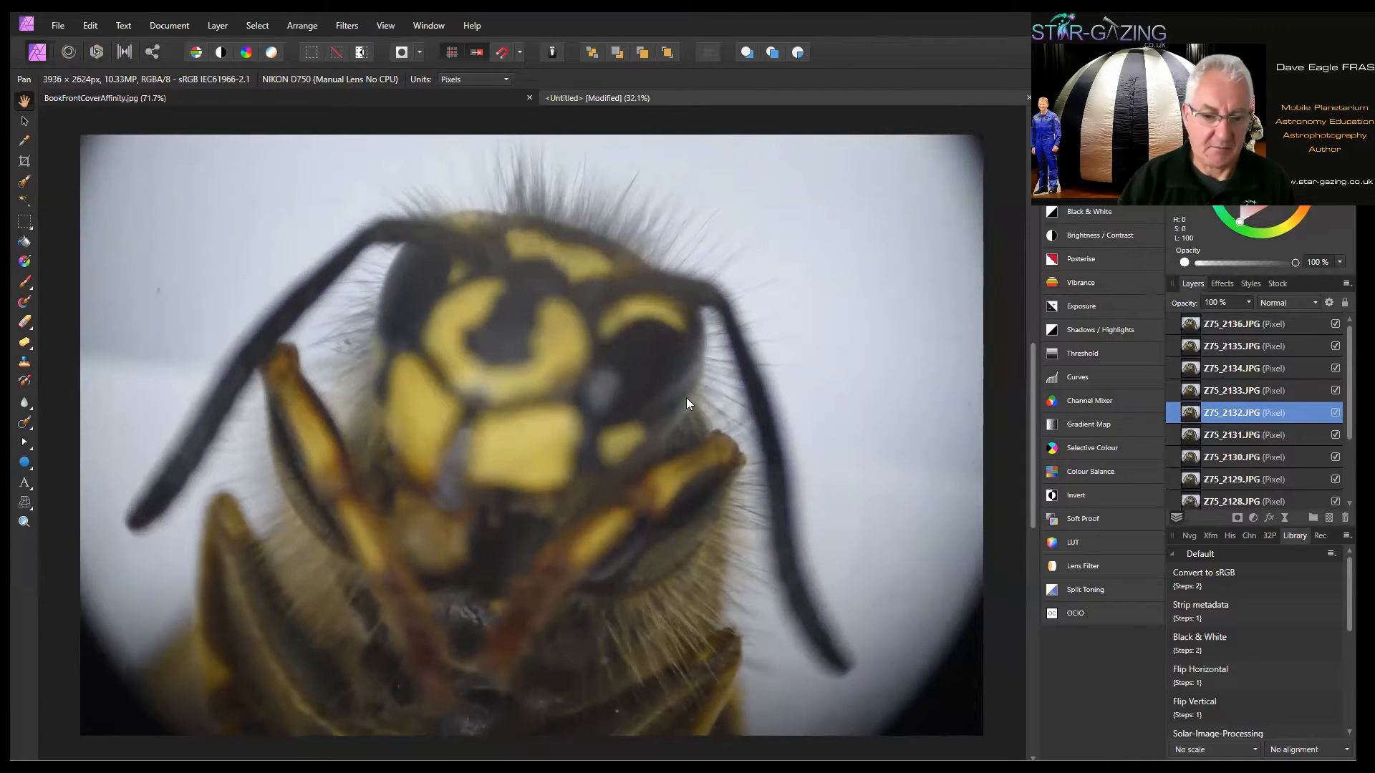
# - Close the untitled wasp stack without saving and start a new focus merge
pyautogui.hotkey('ctrl', 'w')
pyautogui.click(680, 418)
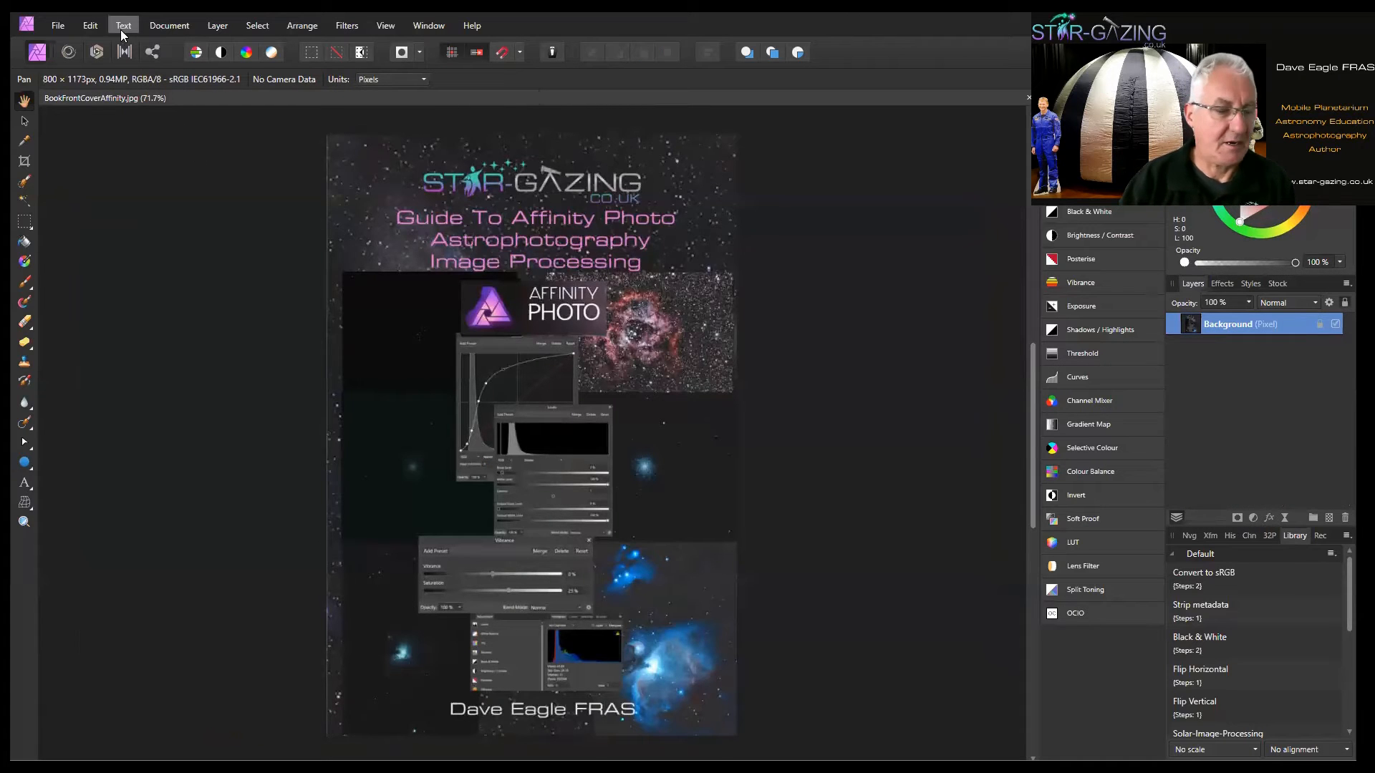
pyautogui.click(59, 27)
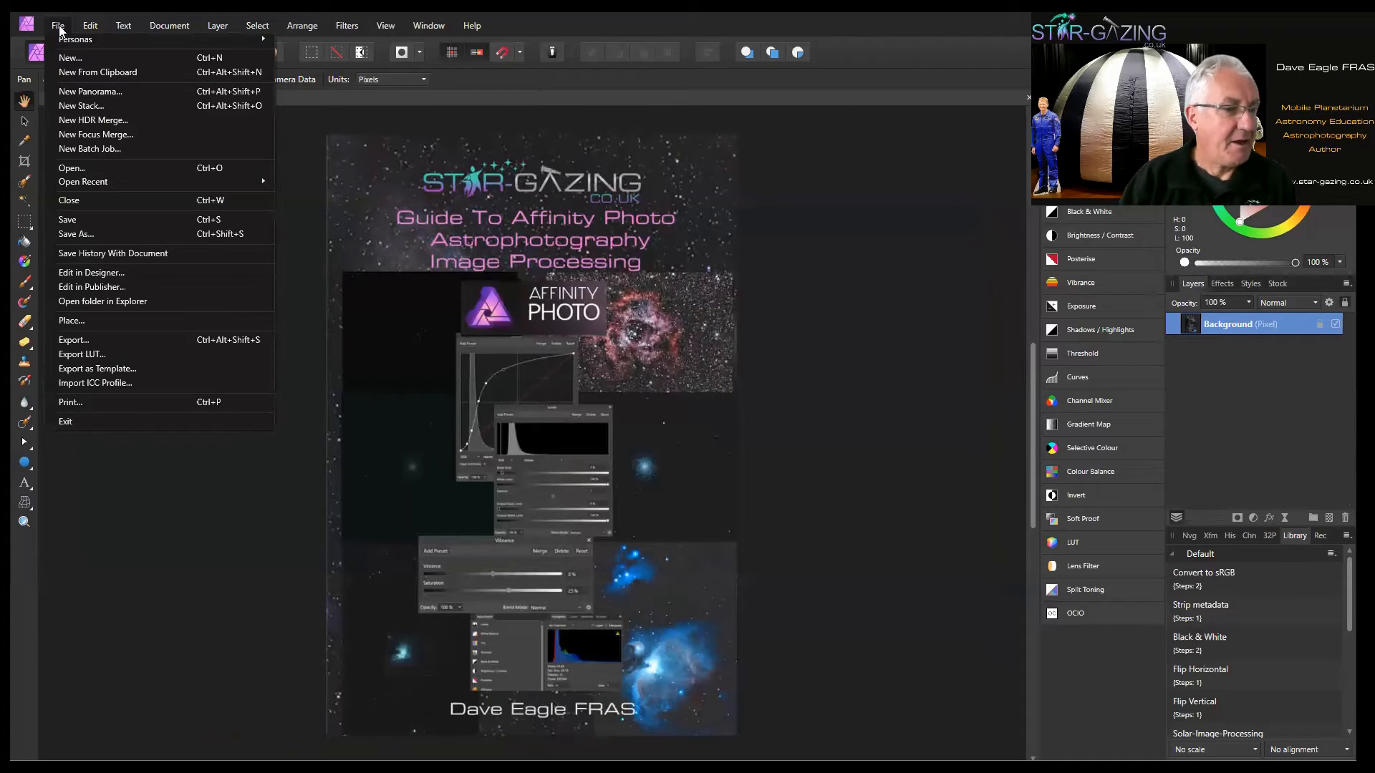
pyautogui.click(76, 136)
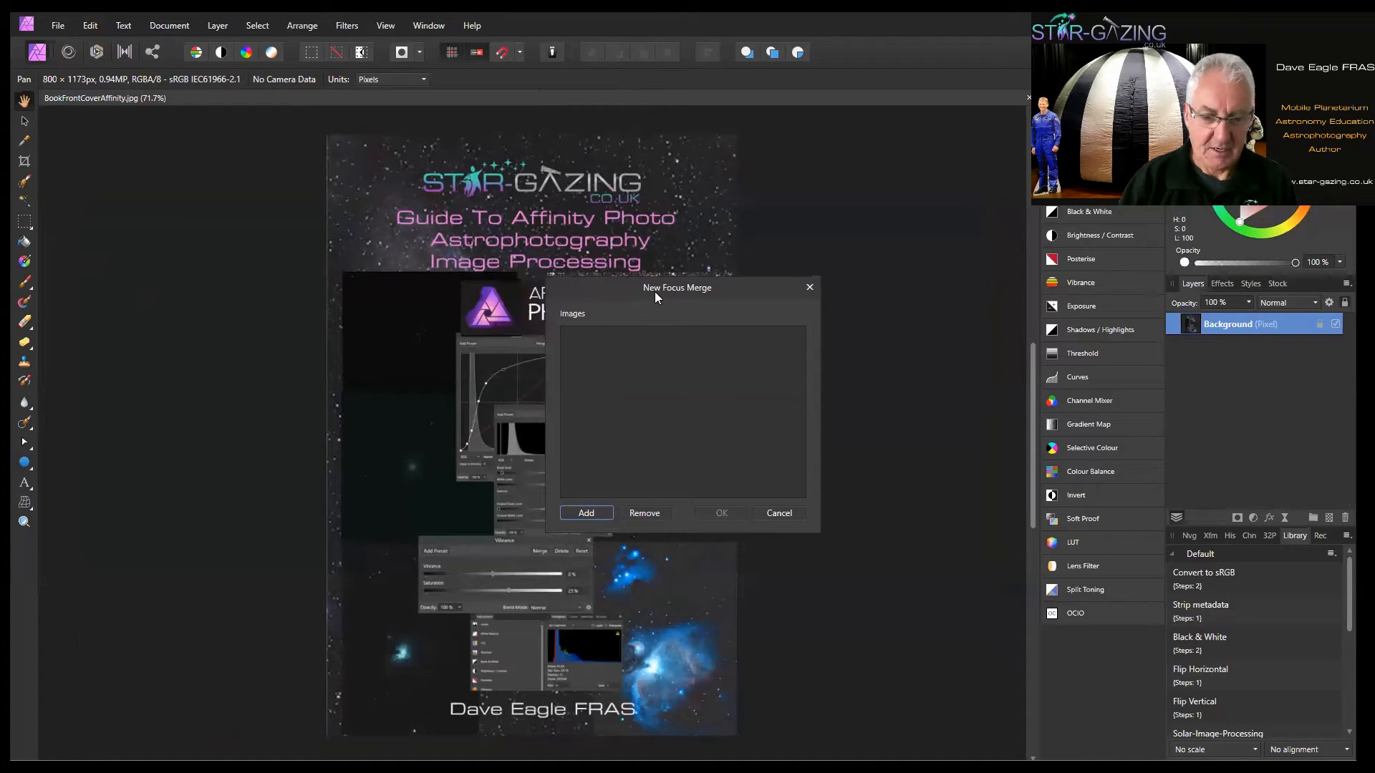
pyautogui.moveTo(665, 278); pyautogui.dragTo(830, 142)
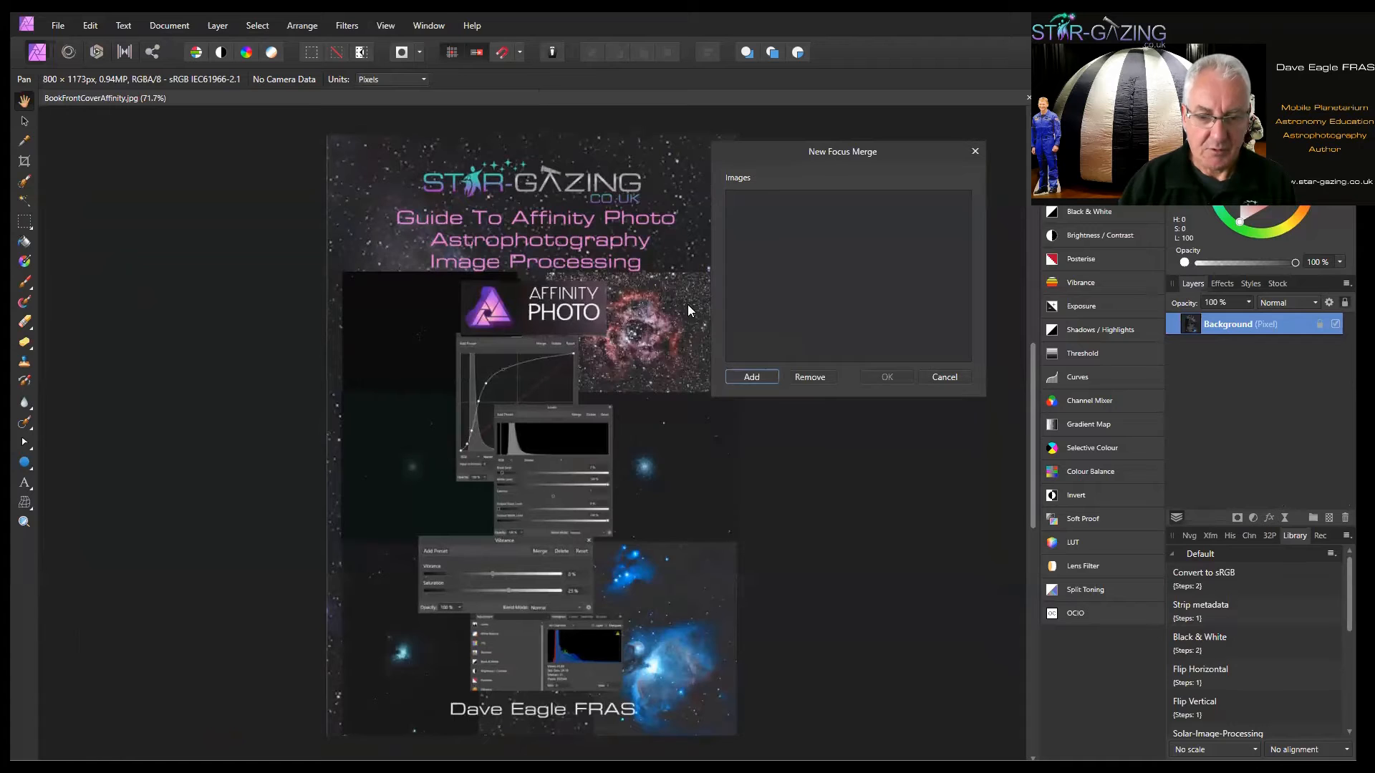
# - Add the raw files Z75_2125.NEF through Z75_2136.NEF from the 20200413 - Wasps folder to the focus merge, leaving out the JPGs
pyautogui.click(749, 378)
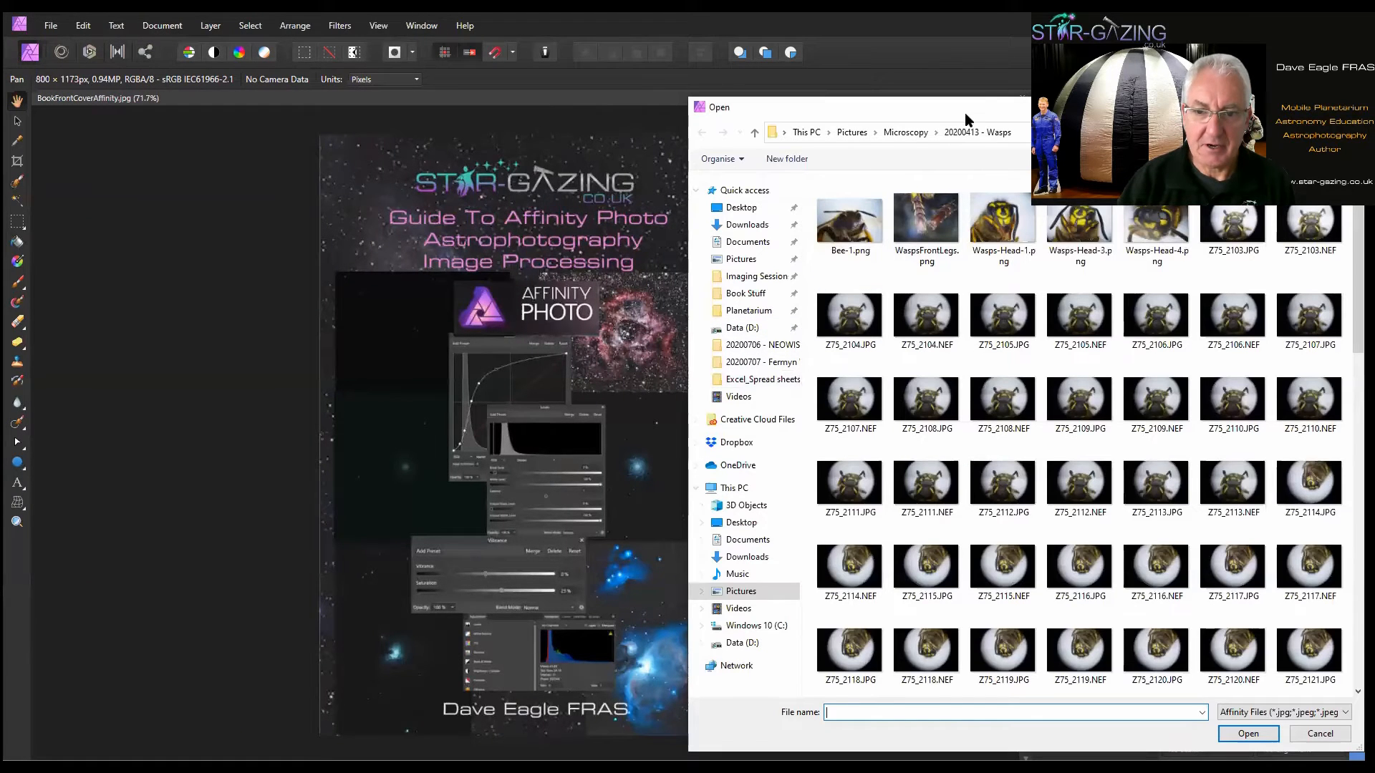
pyautogui.moveTo(965, 120); pyautogui.dragTo(558, 122)
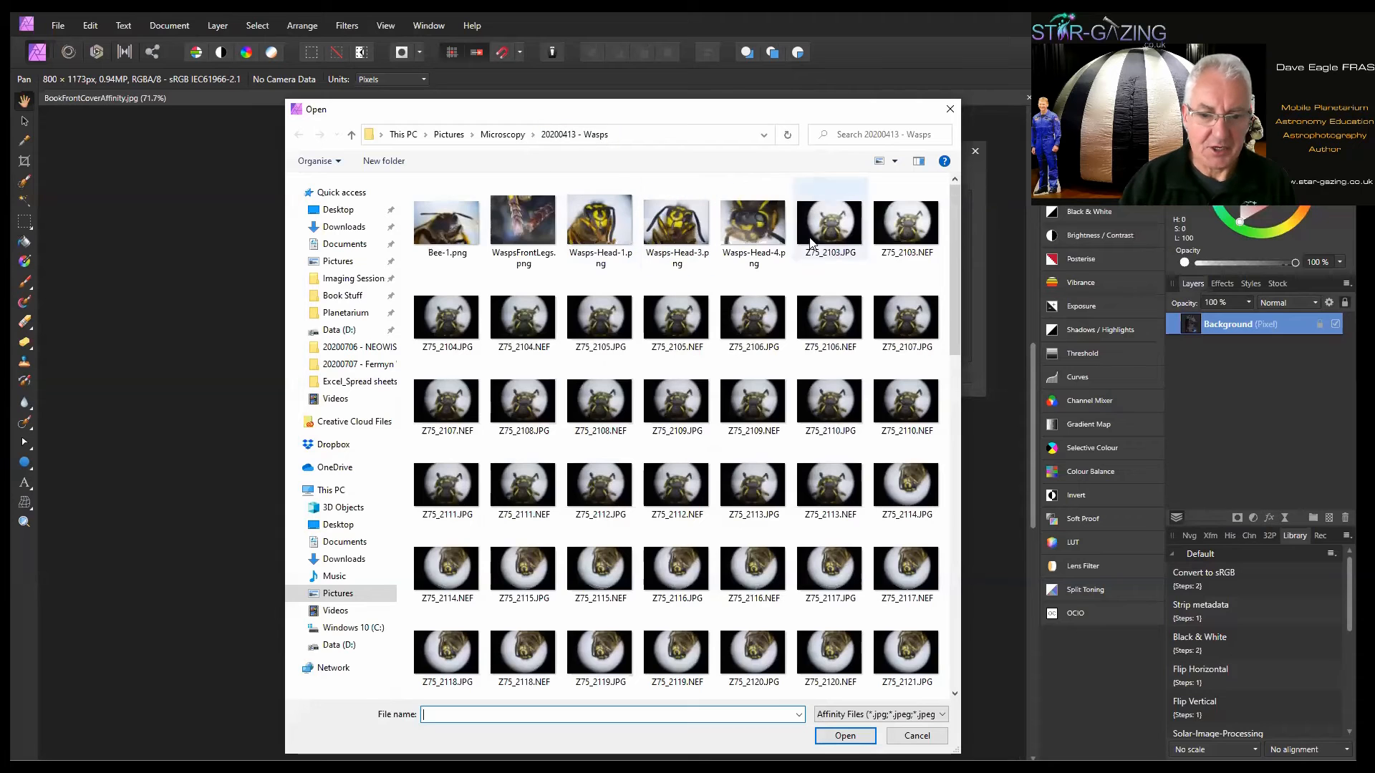
pyautogui.scroll(-6, 696, 415)
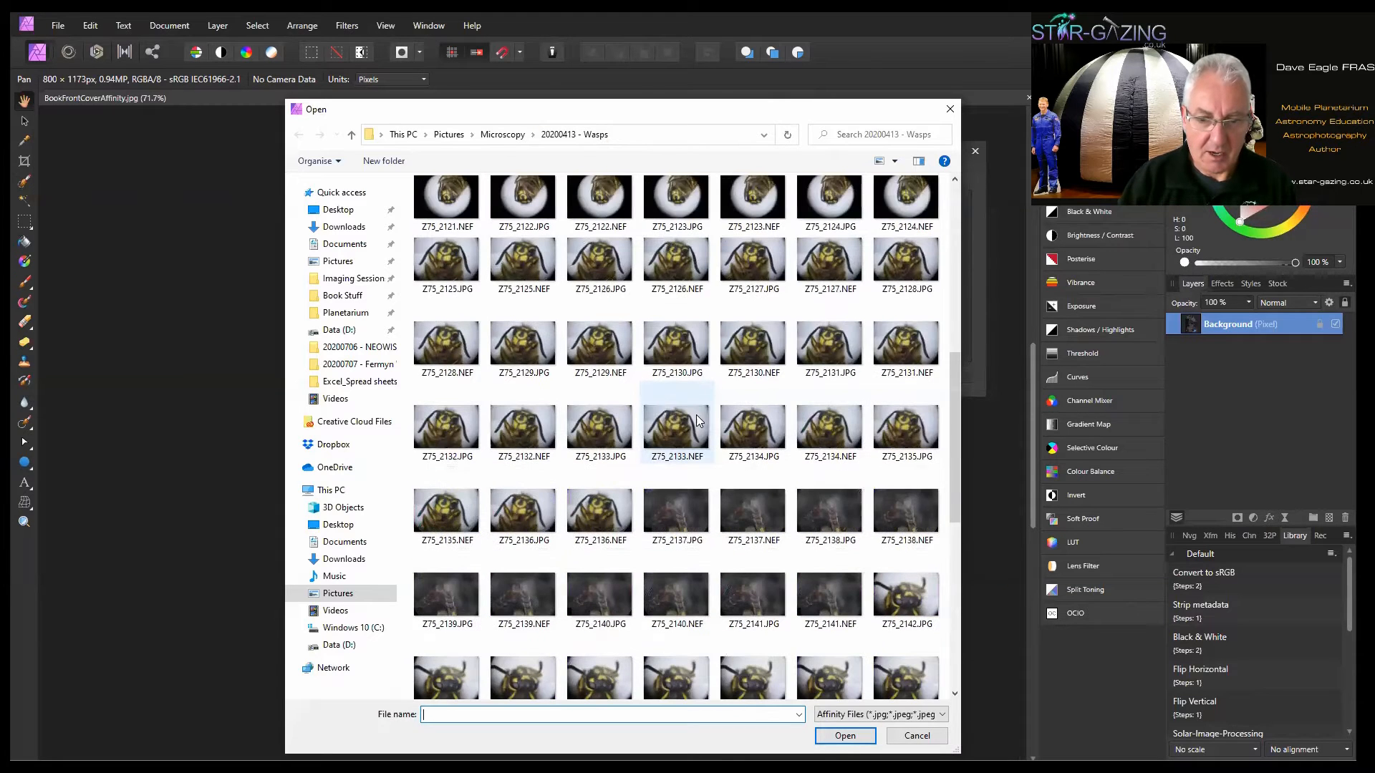
pyautogui.scroll(1, 696, 415)
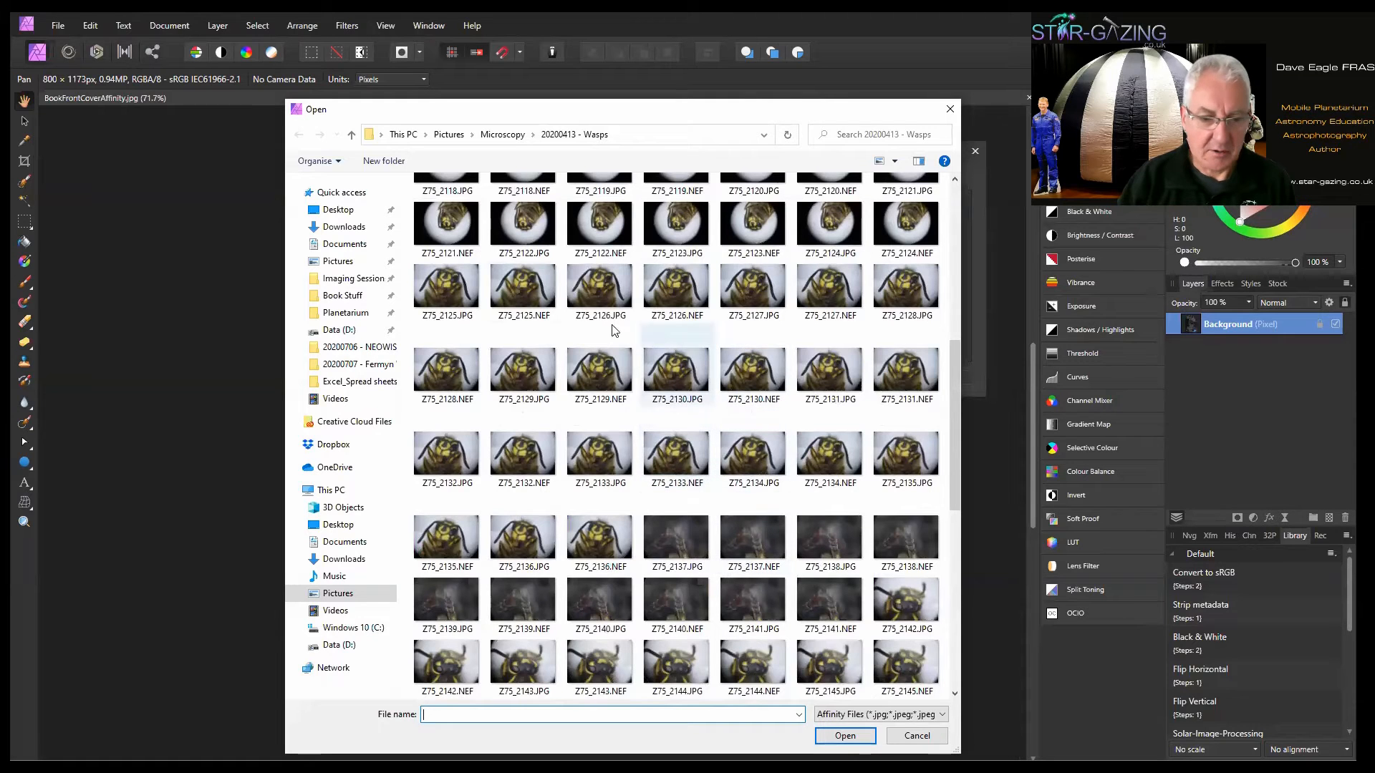
pyautogui.click(525, 286)
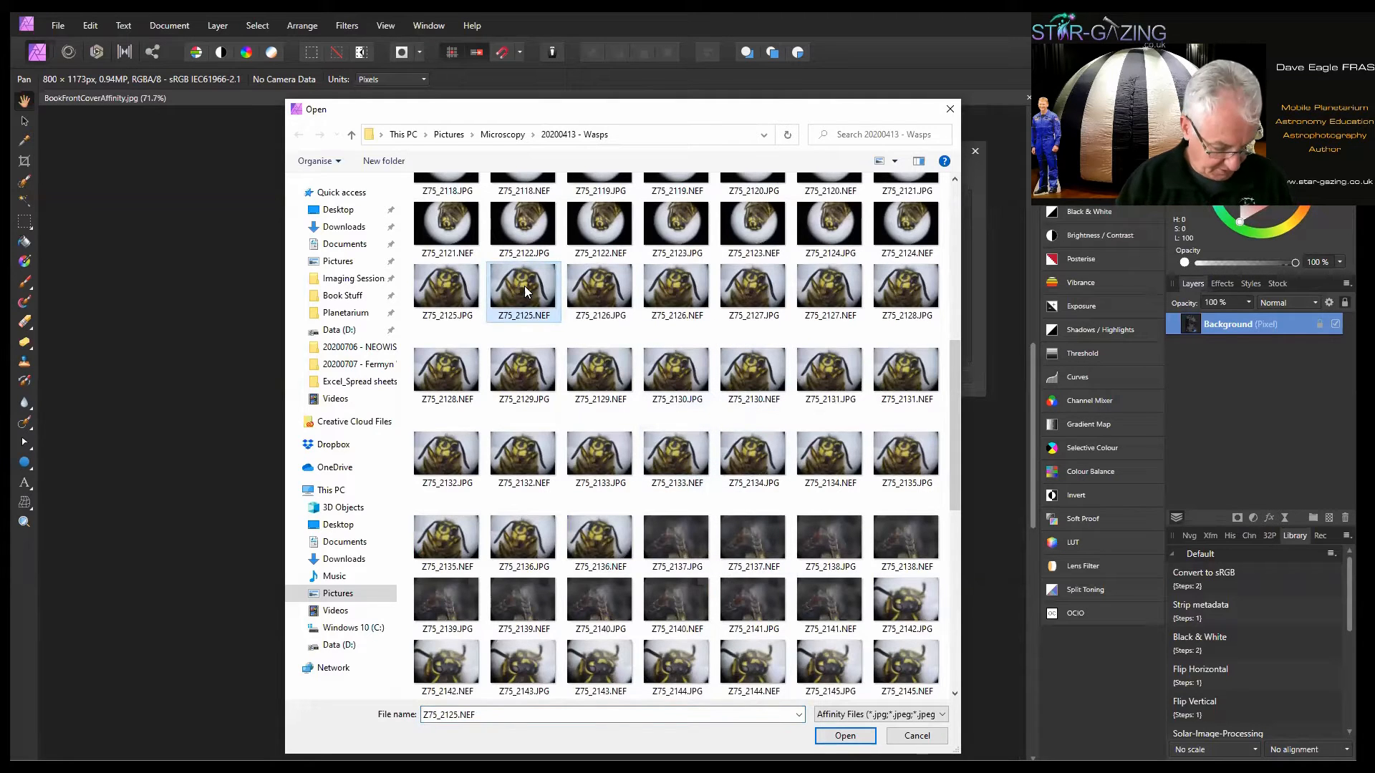
pyautogui.keyDown('ctrl'); pyautogui.click(676, 286); pyautogui.keyUp('ctrl')
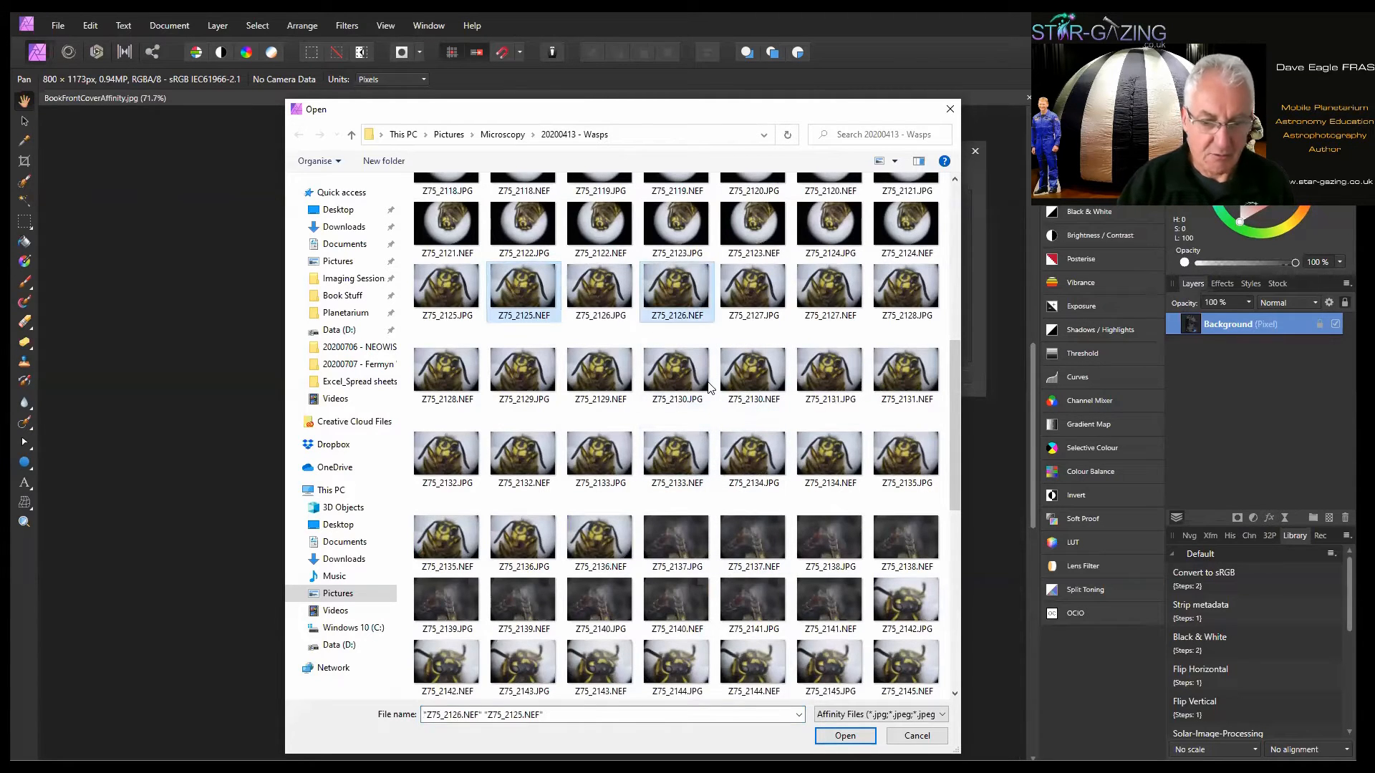
pyautogui.keyDown('ctrl'); pyautogui.click(847, 296); pyautogui.keyUp('ctrl')
pyautogui.keyDown('ctrl'); pyautogui.click(445, 383); pyautogui.keyUp('ctrl')
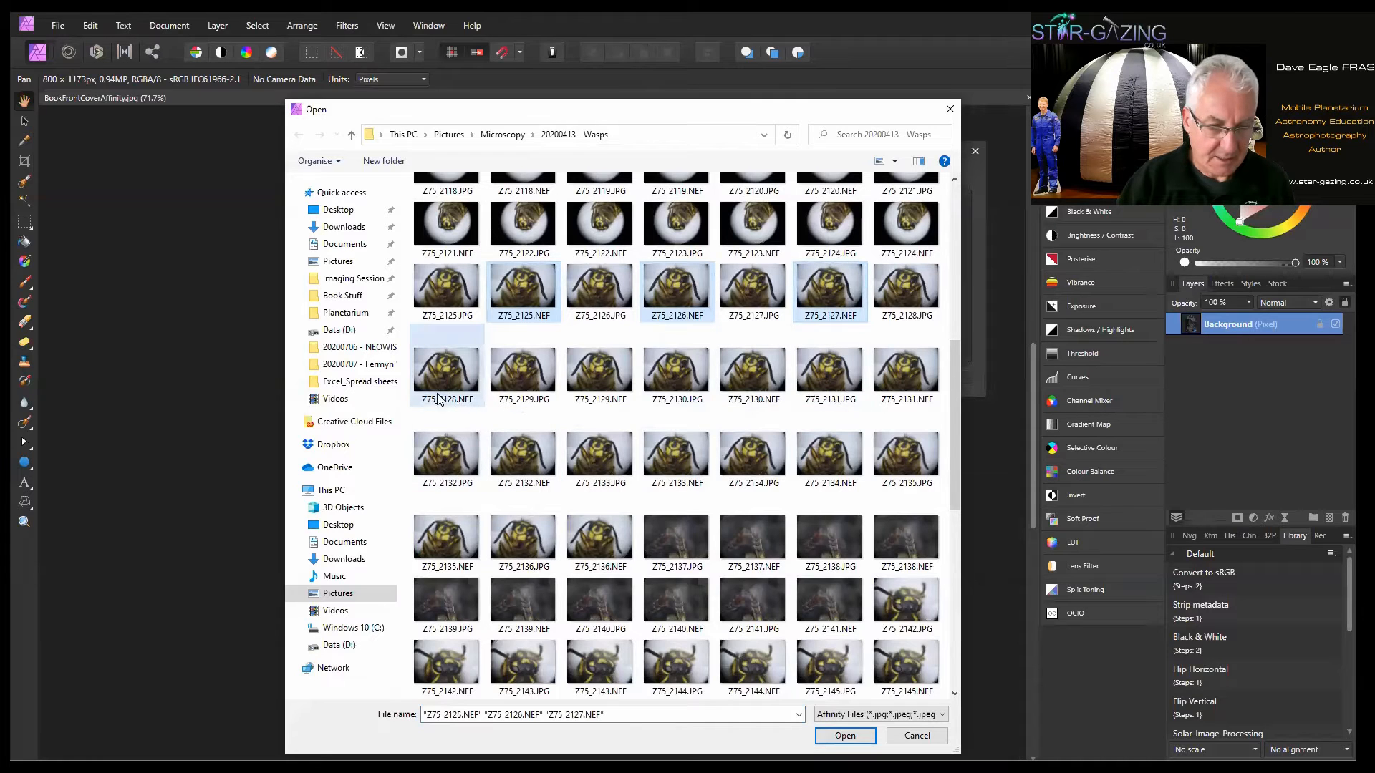
pyautogui.keyDown('ctrl'); pyautogui.click(612, 373); pyautogui.keyUp('ctrl')
pyautogui.keyDown('ctrl'); pyautogui.click(765, 376); pyautogui.keyUp('ctrl')
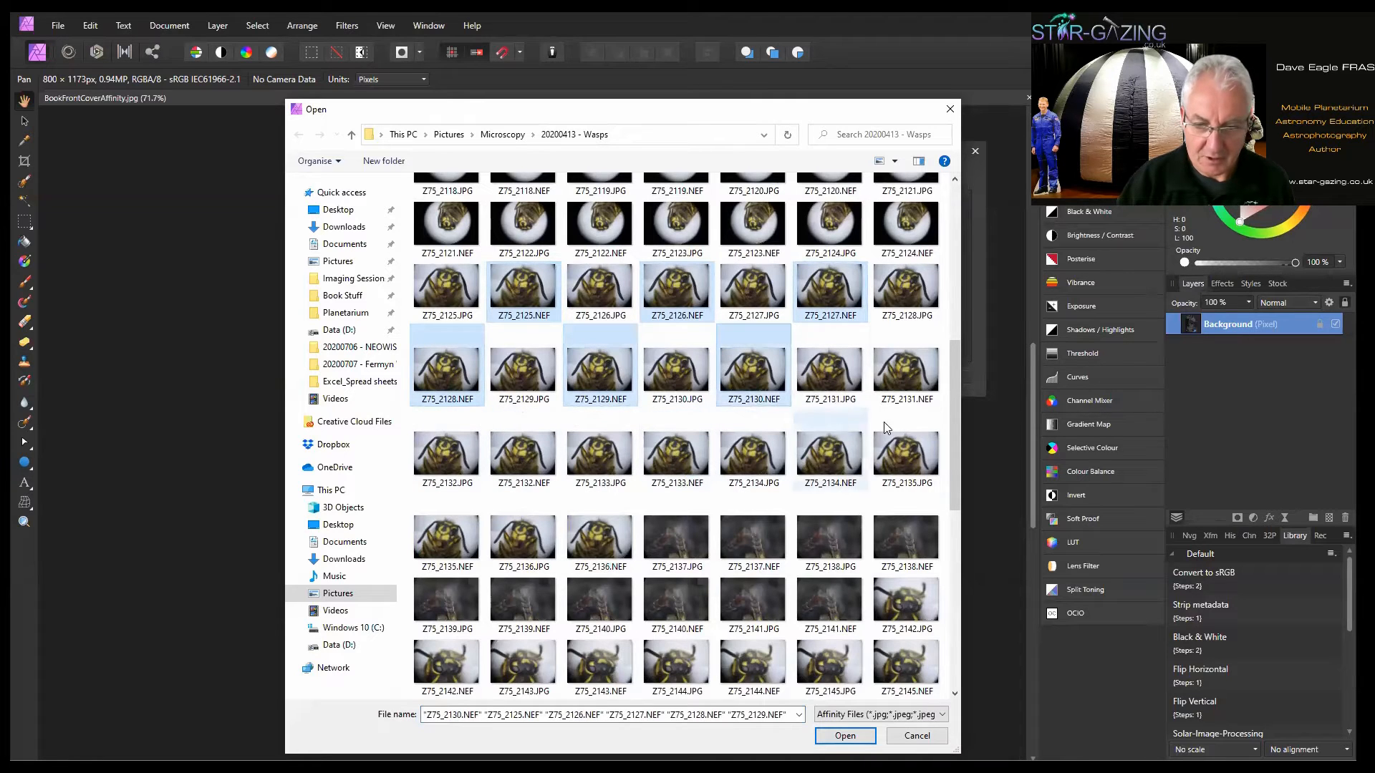
pyautogui.keyDown('ctrl'); pyautogui.click(921, 367); pyautogui.keyUp('ctrl')
pyautogui.keyDown('ctrl'); pyautogui.click(524, 458); pyautogui.keyUp('ctrl')
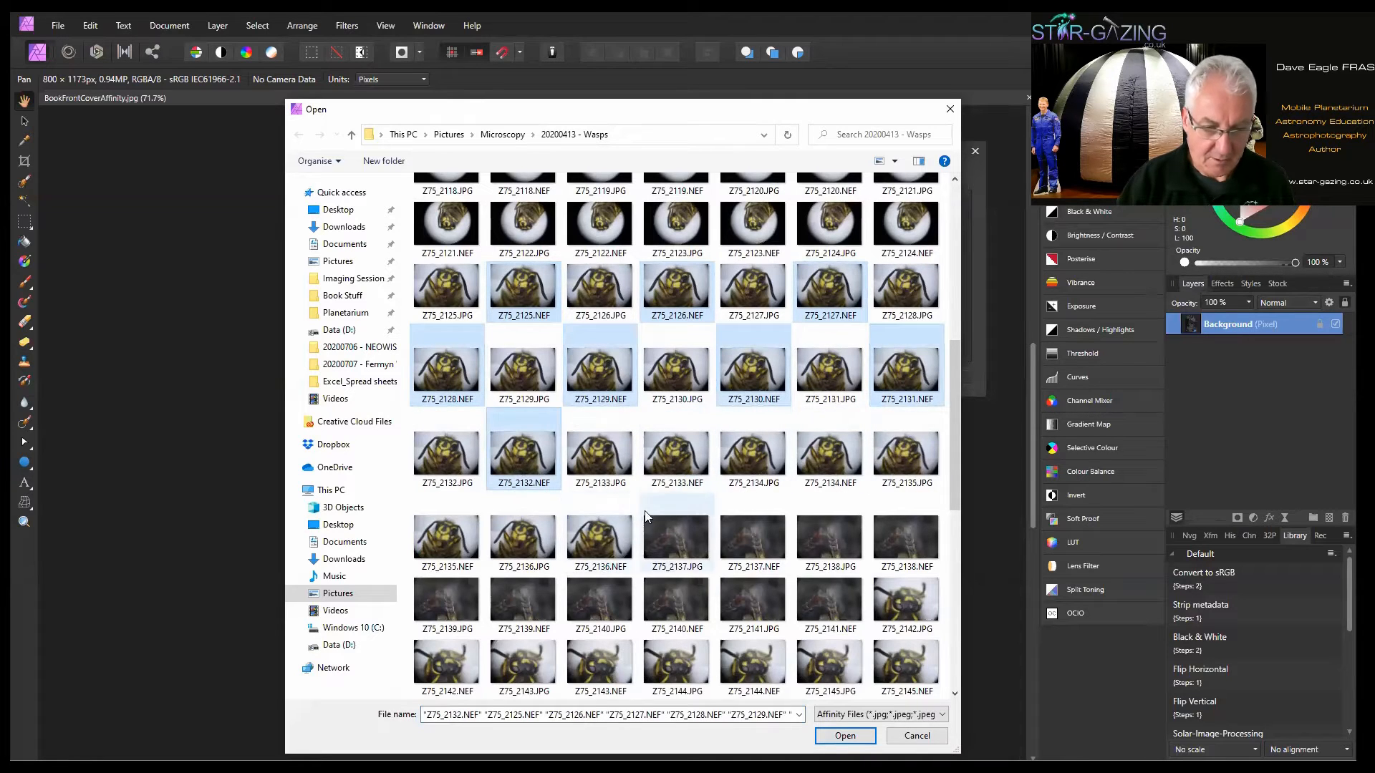
pyautogui.keyDown('ctrl'); pyautogui.click(686, 474); pyautogui.keyUp('ctrl')
pyautogui.keyDown('ctrl'); pyautogui.click(831, 455); pyautogui.keyUp('ctrl')
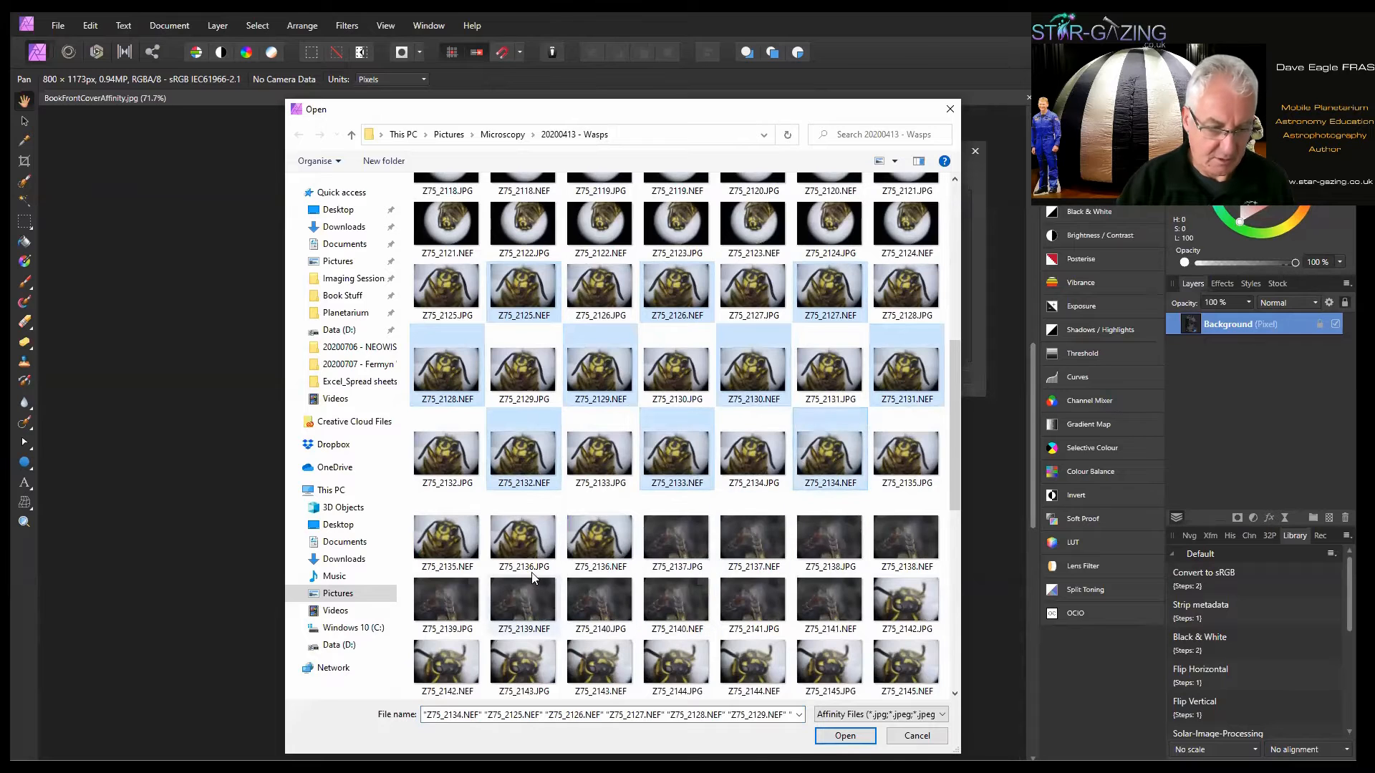
pyautogui.keyDown('ctrl'); pyautogui.click(450, 542); pyautogui.keyUp('ctrl')
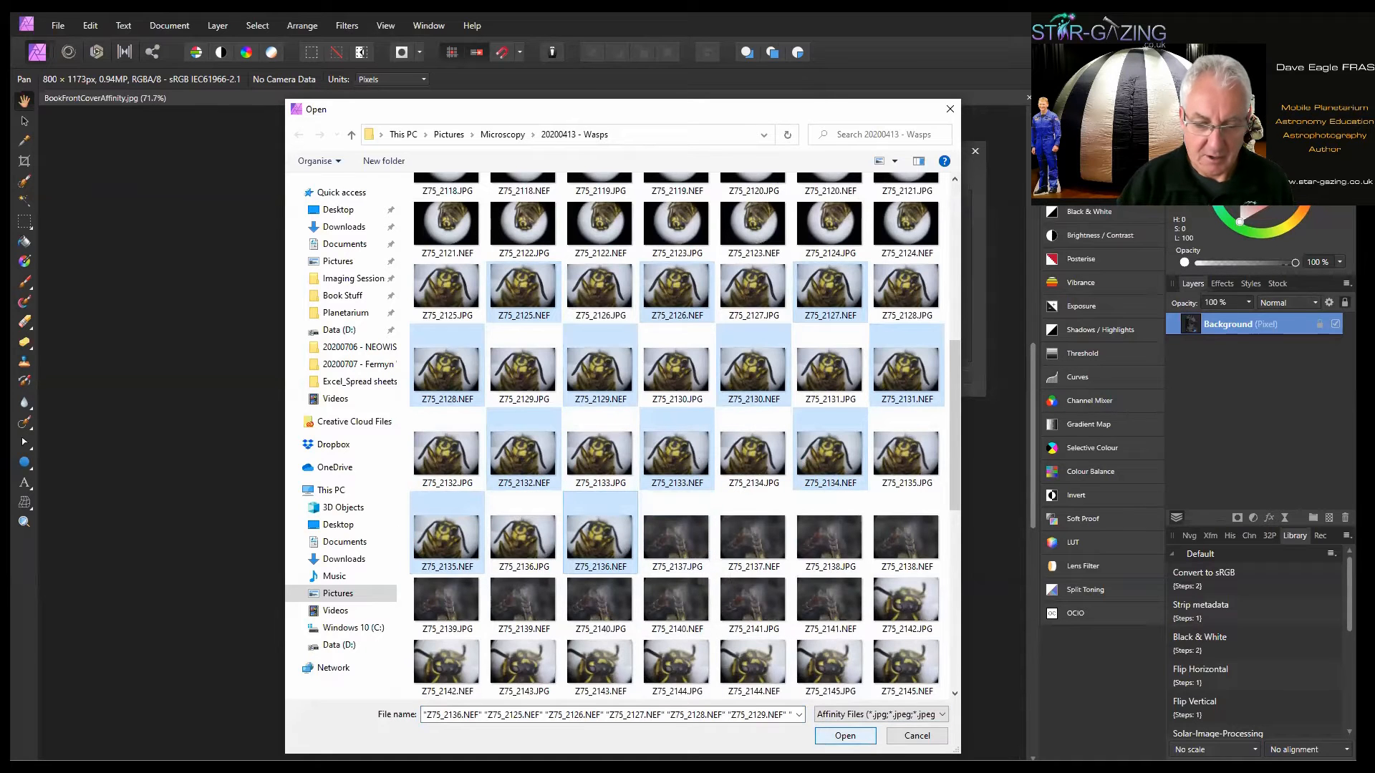
pyautogui.click(845, 736)
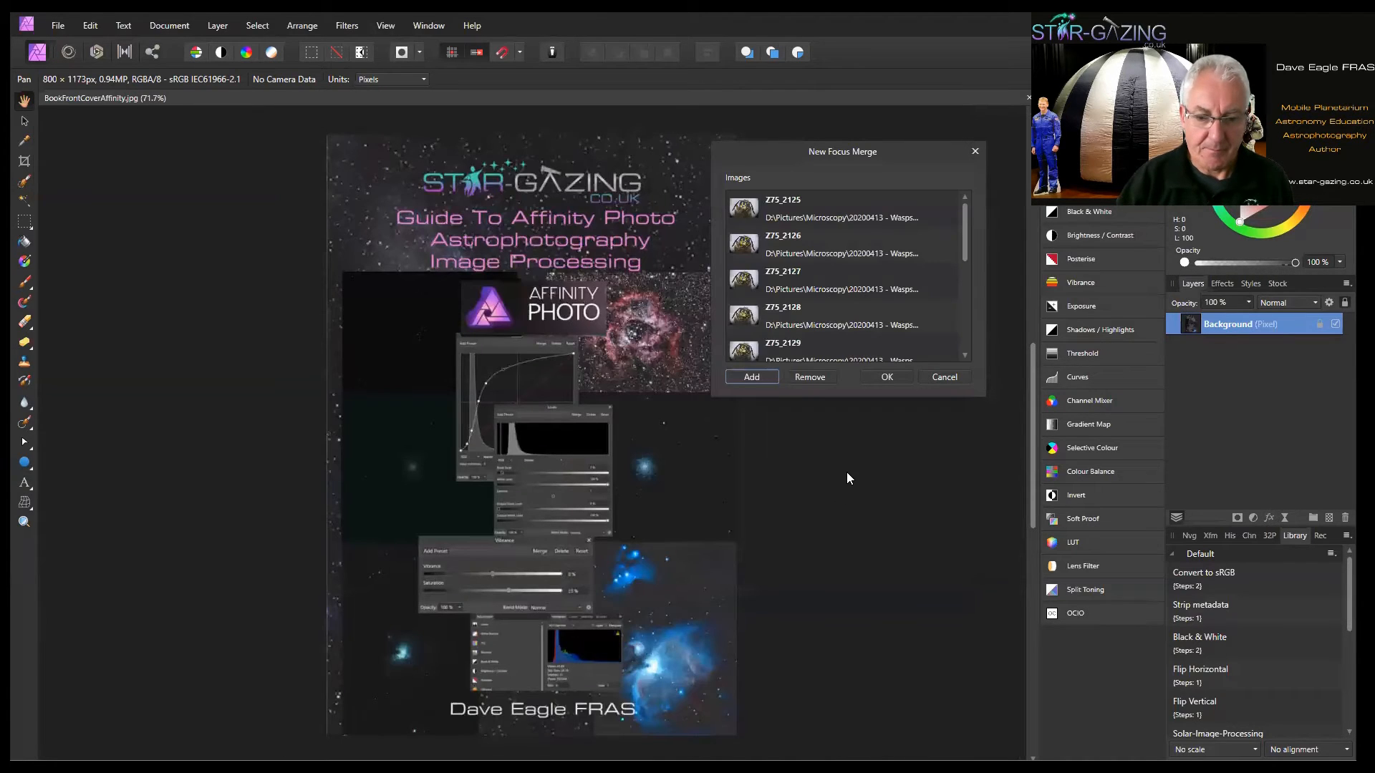
# - Check the list of added images, run the focus merge, and dismiss its list of source images
pyautogui.moveTo(965, 221); pyautogui.dragTo(983, 192)
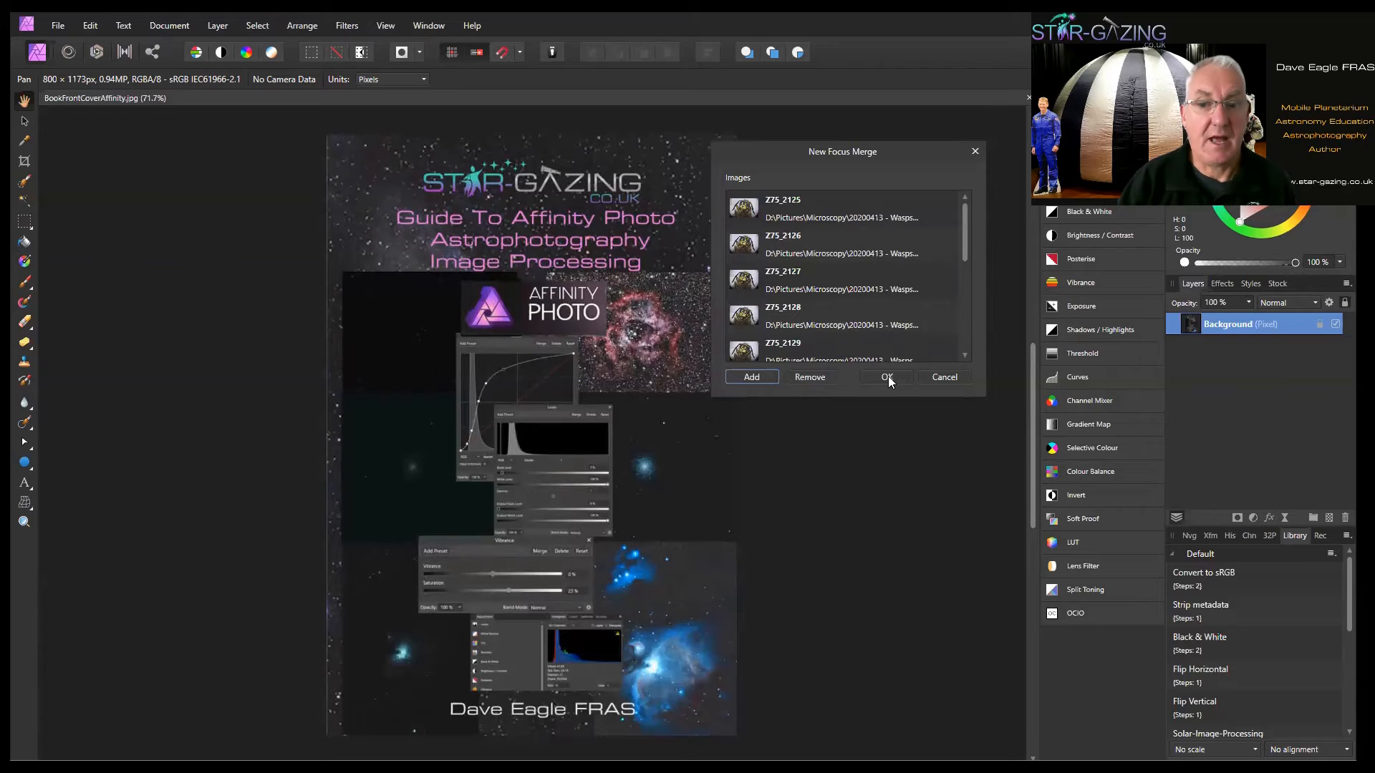
pyautogui.moveTo(965, 252); pyautogui.dragTo(946, 337)
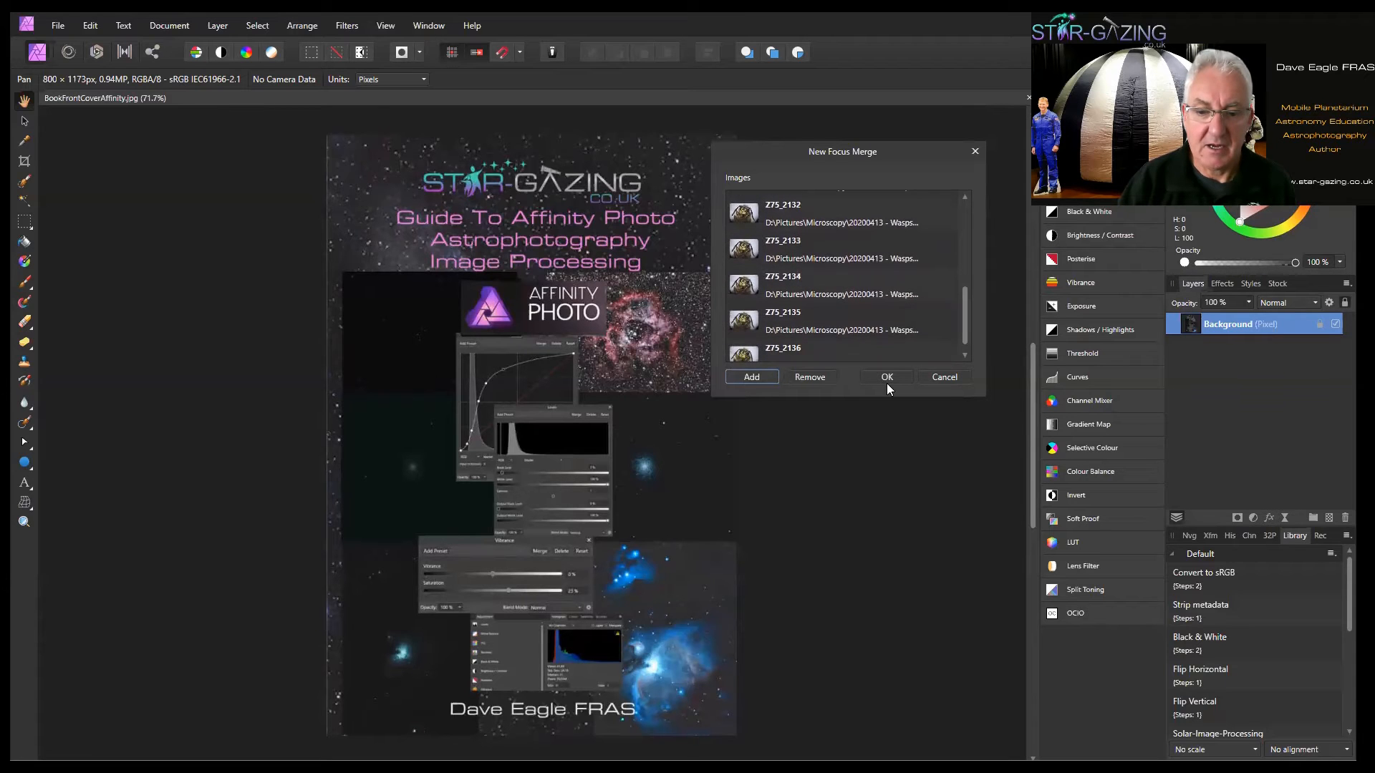
pyautogui.click(887, 376)
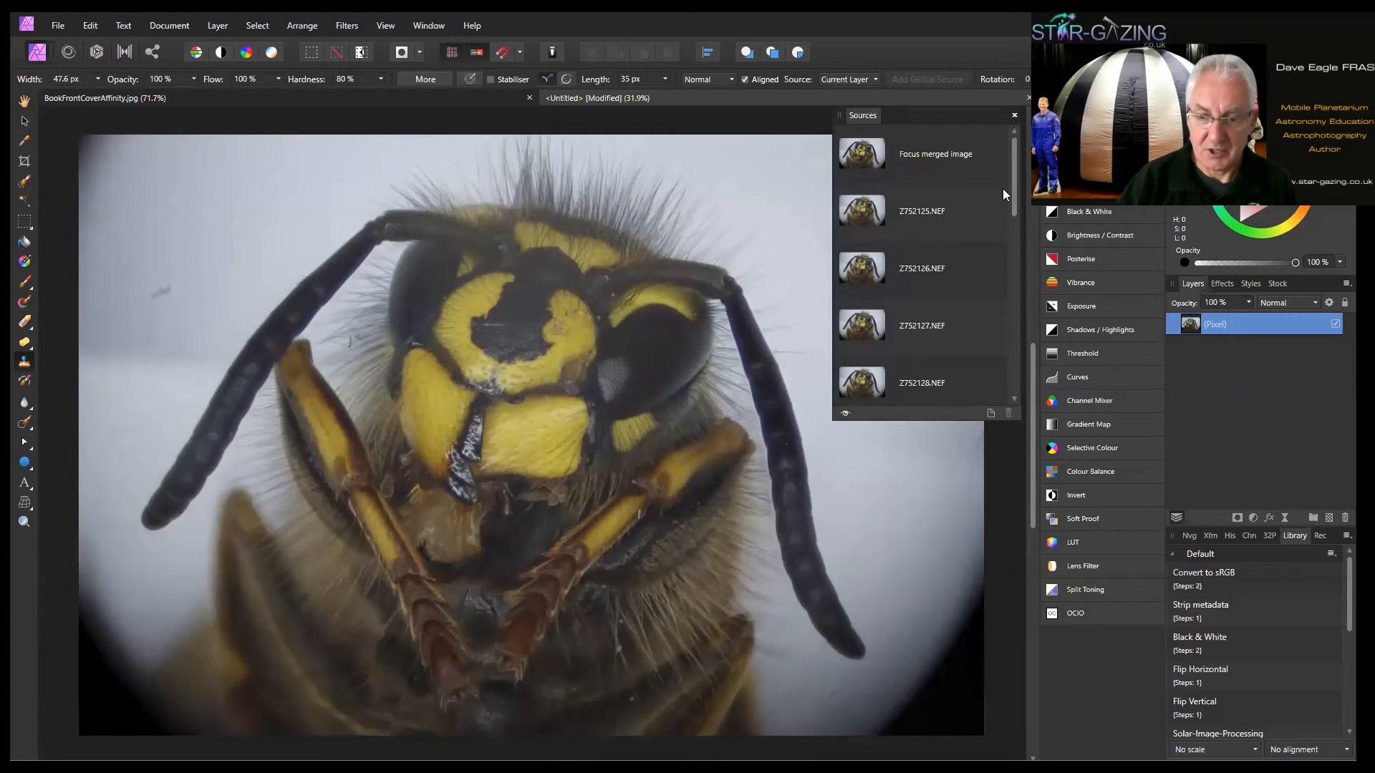
pyautogui.moveTo(1013, 187); pyautogui.dragTo(1046, 219)
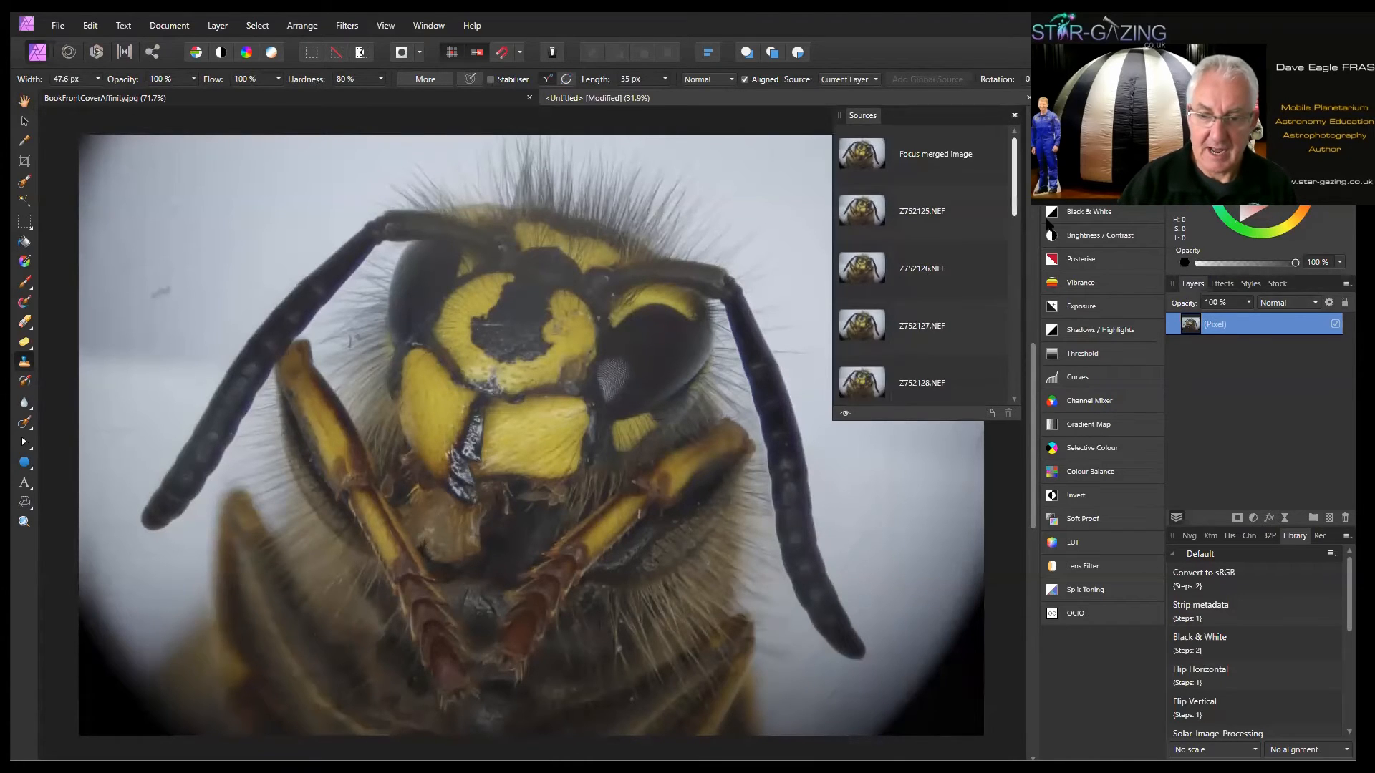
pyautogui.click(1014, 116)
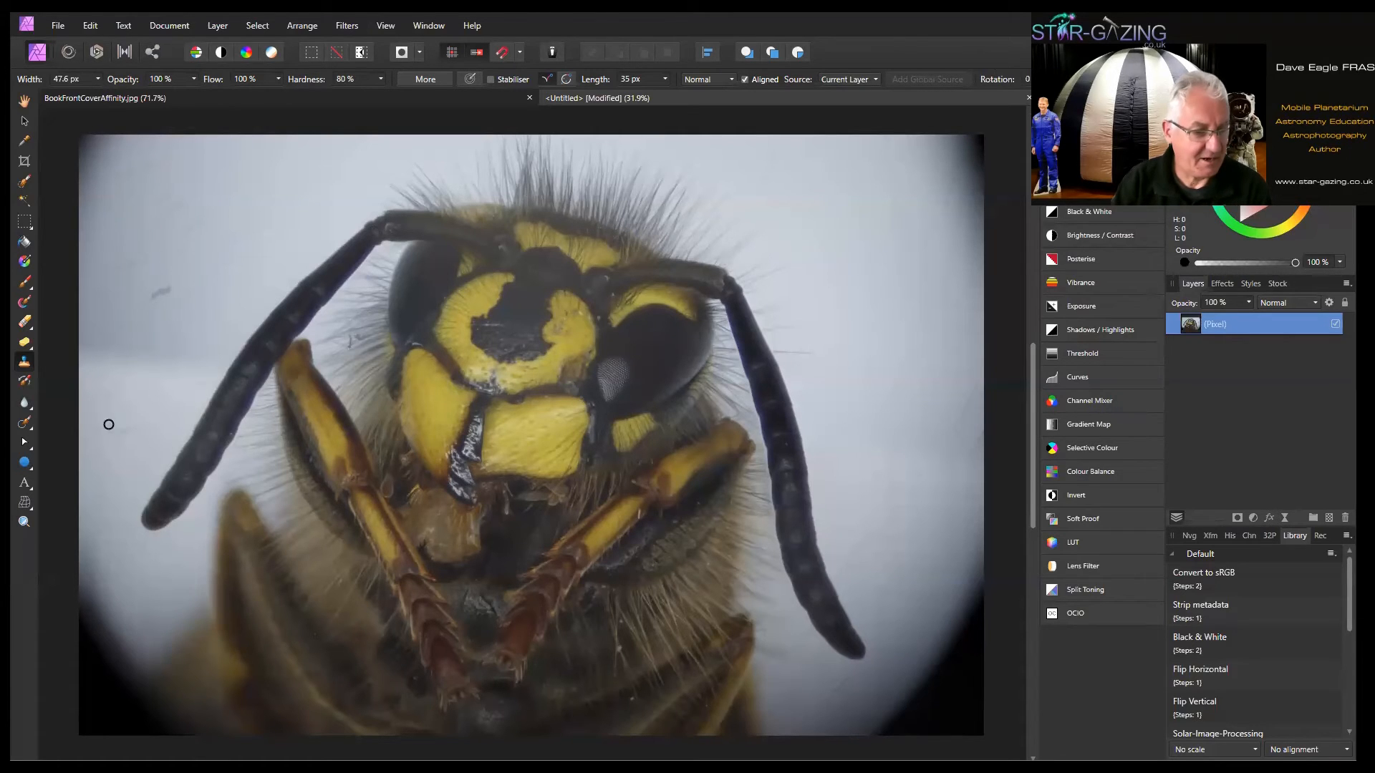
# - Remove the smudges from the pale background on both sides of the wasp with the Inpainting Brush Tool
pyautogui.click(23, 425)
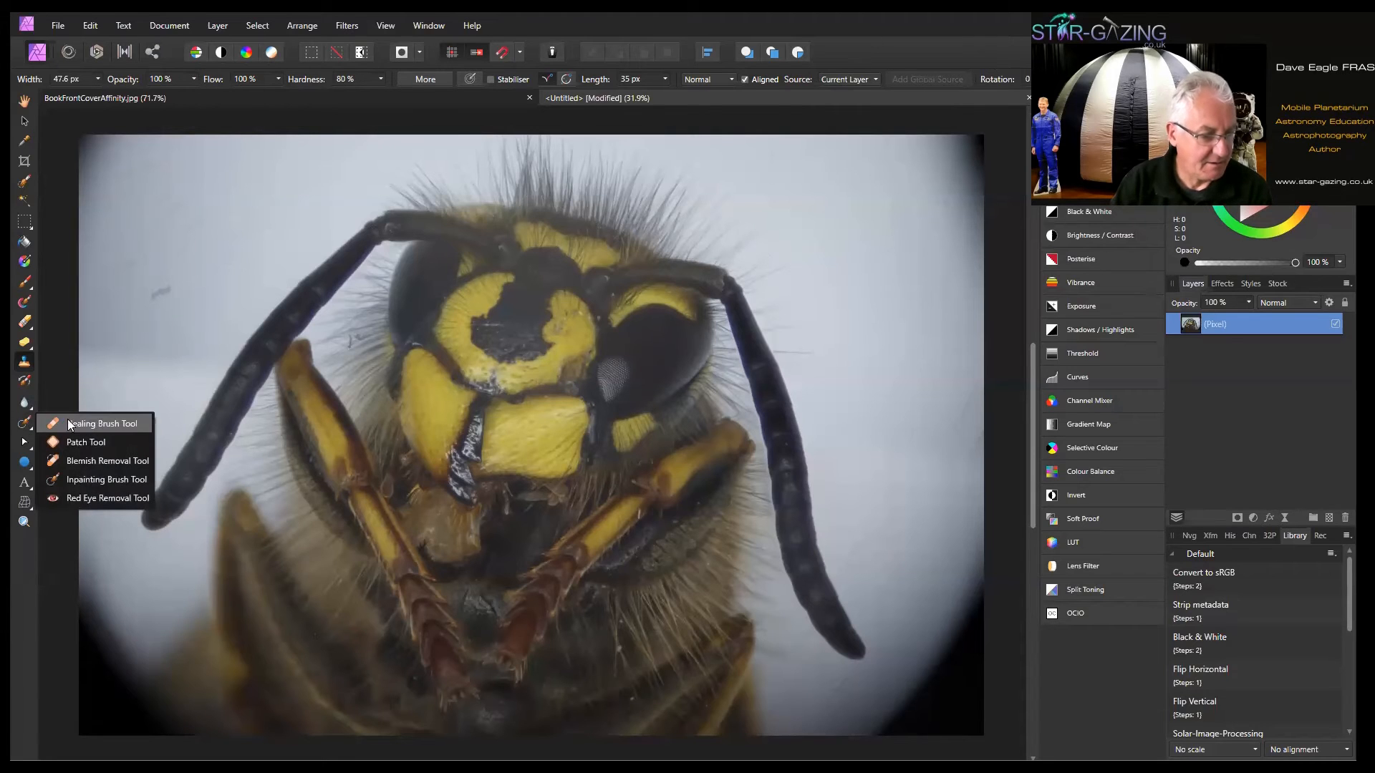
pyautogui.click(66, 479)
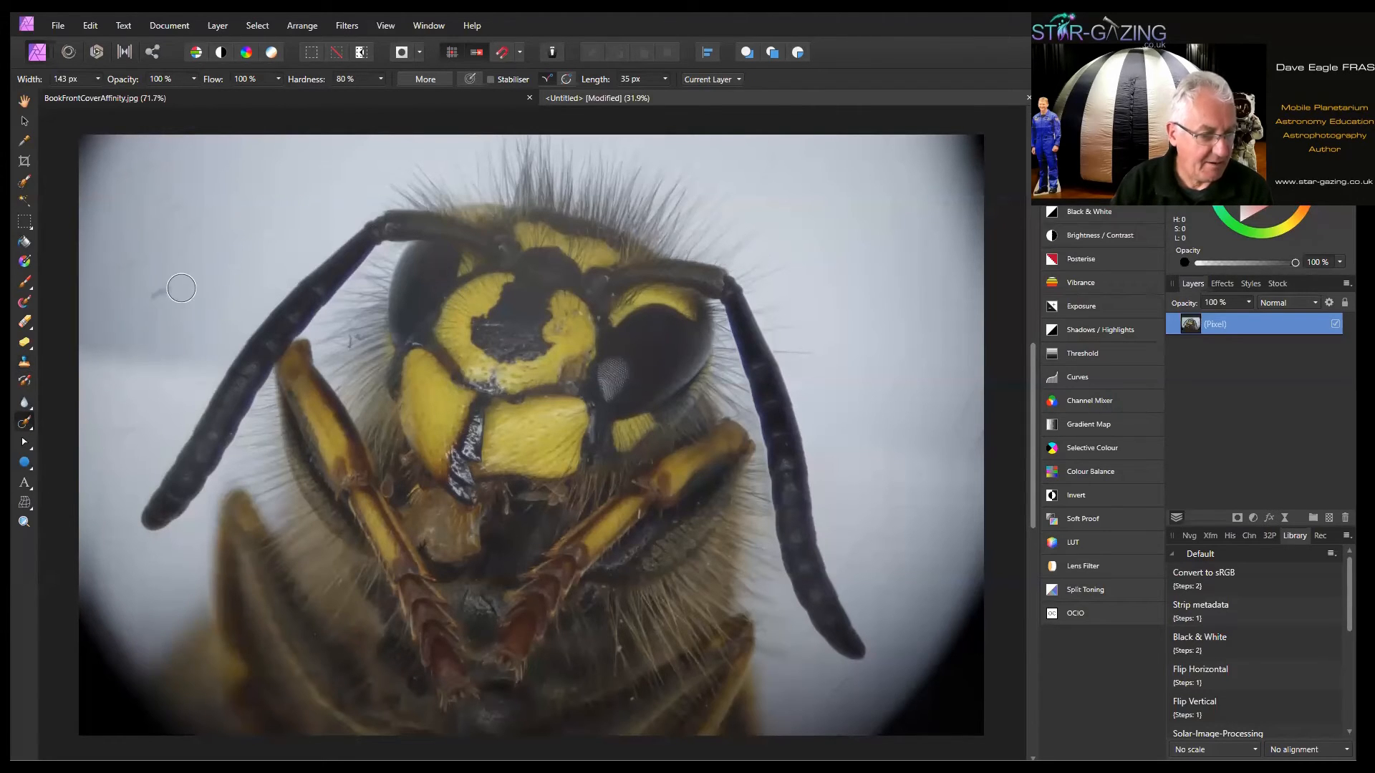
pyautogui.moveTo(176, 288); pyautogui.dragTo(151, 292)
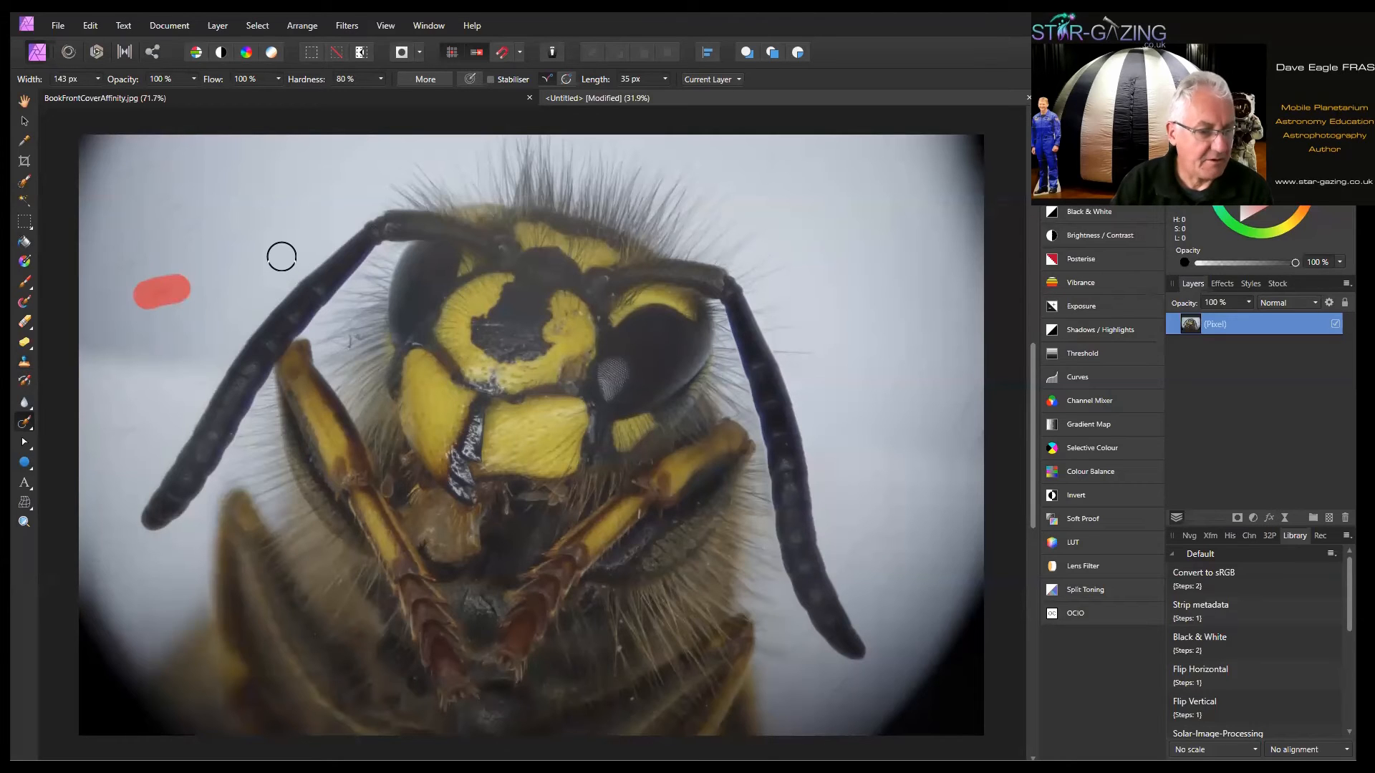
pyautogui.moveTo(208, 227); pyautogui.dragTo(121, 269)
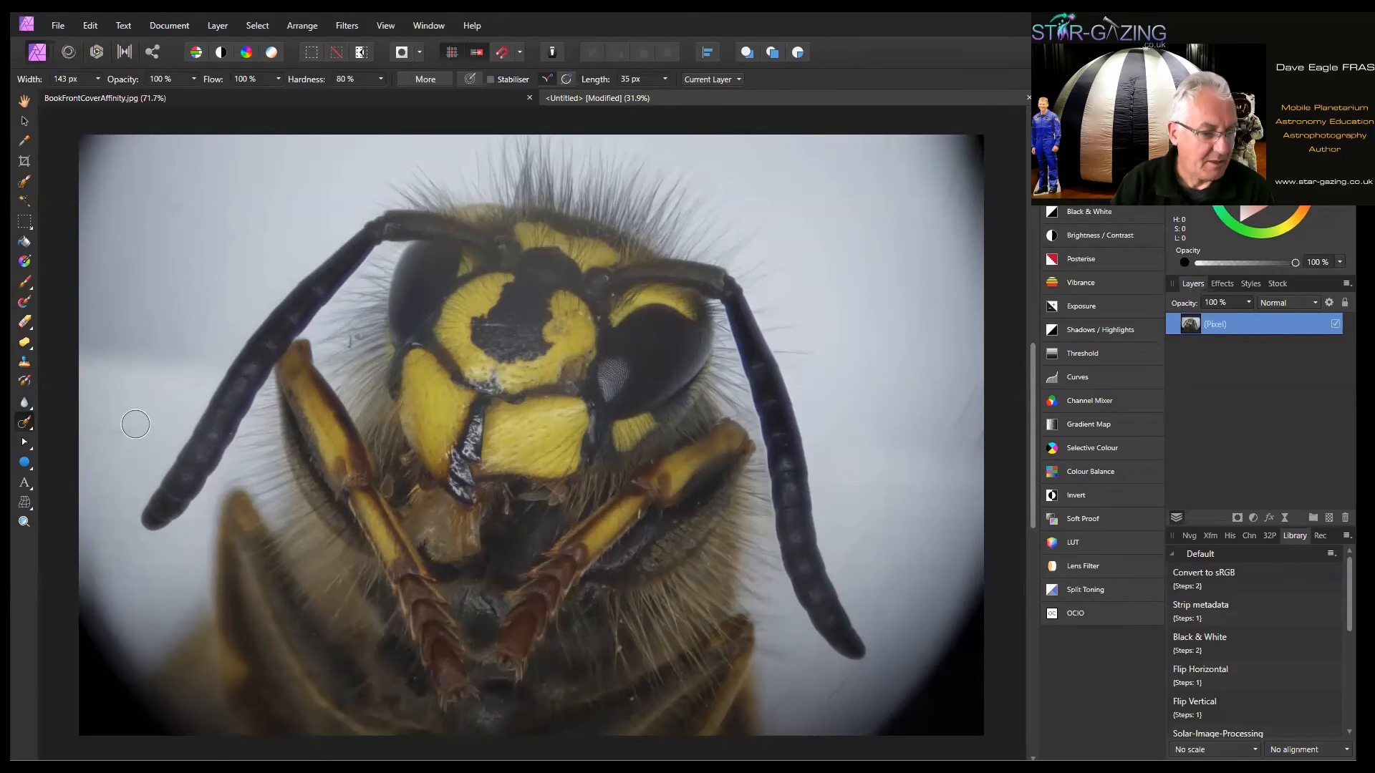
pyautogui.moveTo(142, 423); pyautogui.dragTo(118, 430)
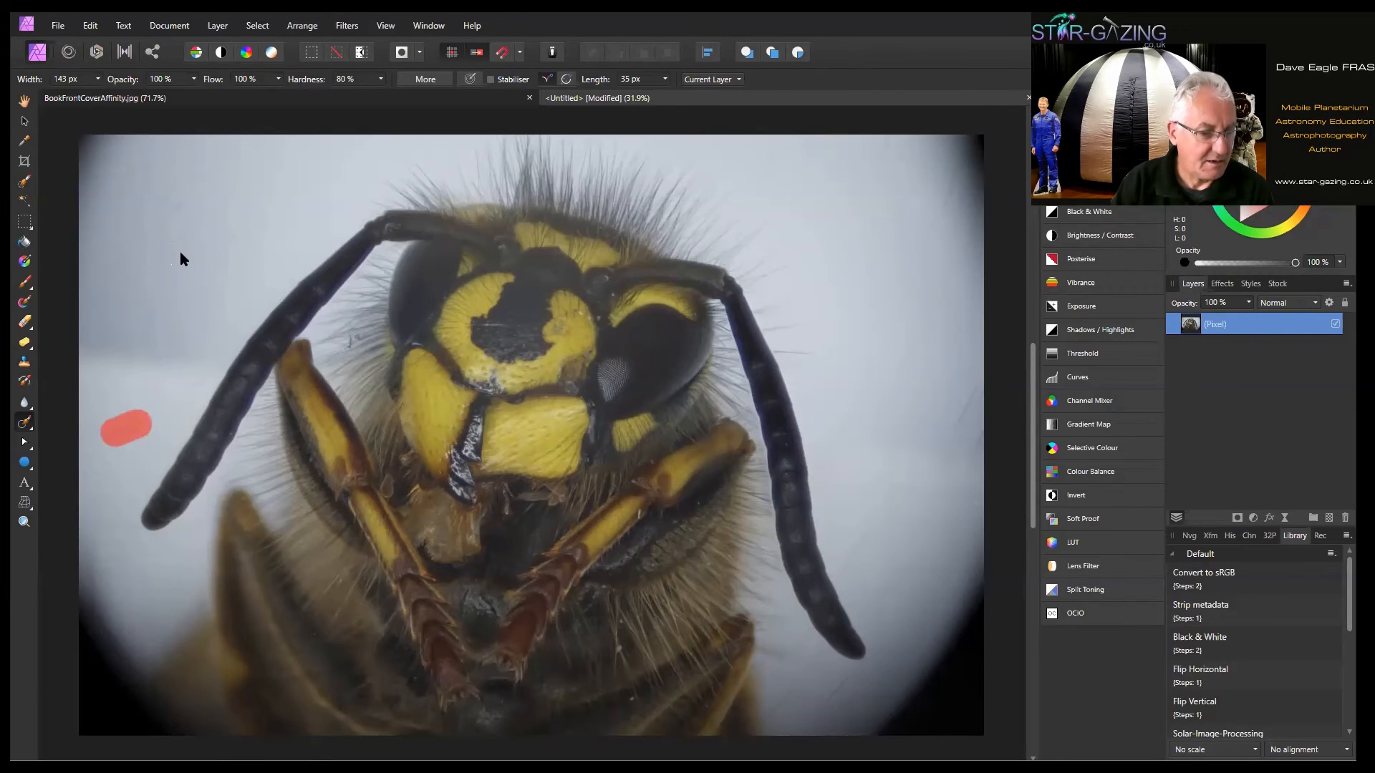
pyautogui.moveTo(909, 320)
pyautogui.mouseDown()
pyautogui.moveTo(904, 362)
pyautogui.moveTo(903, 326)
pyautogui.mouseUp()
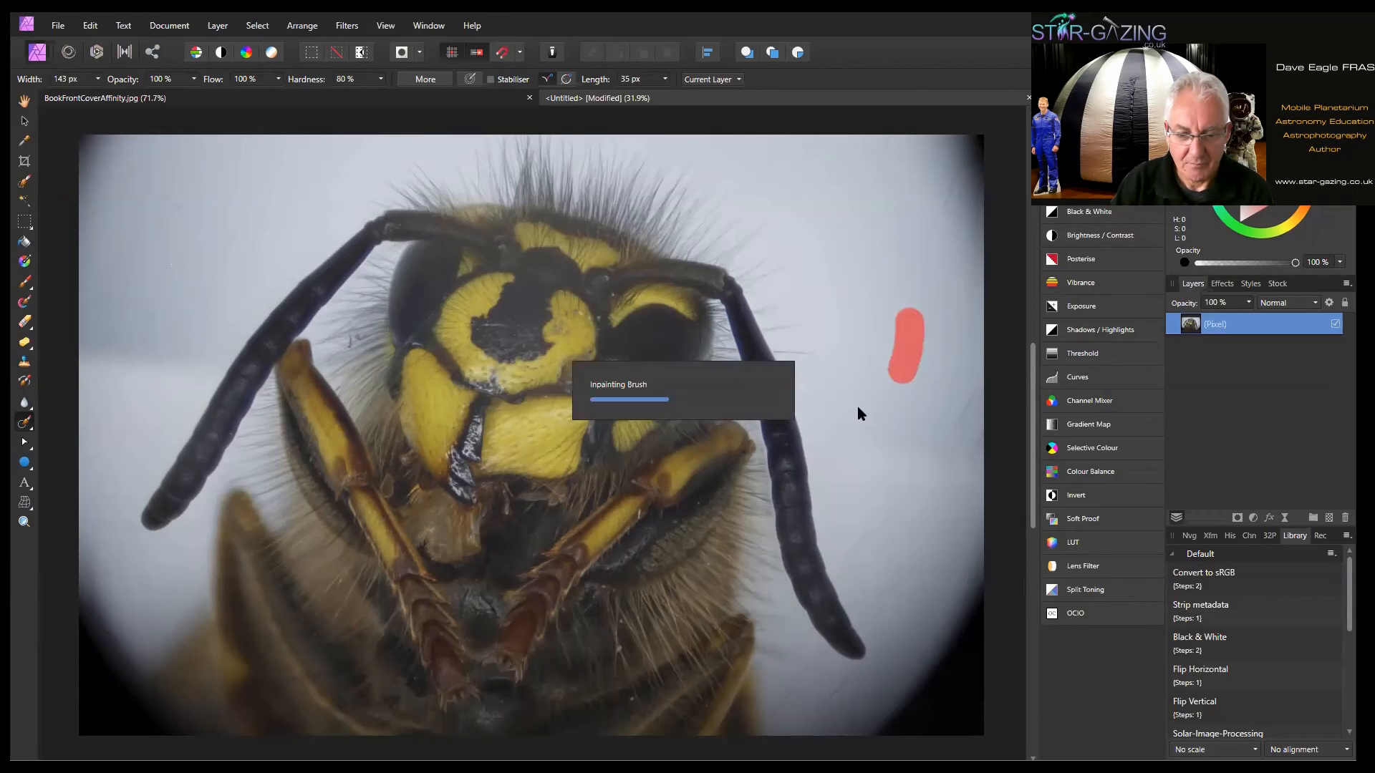
pyautogui.moveTo(858, 407); pyautogui.dragTo(833, 465)
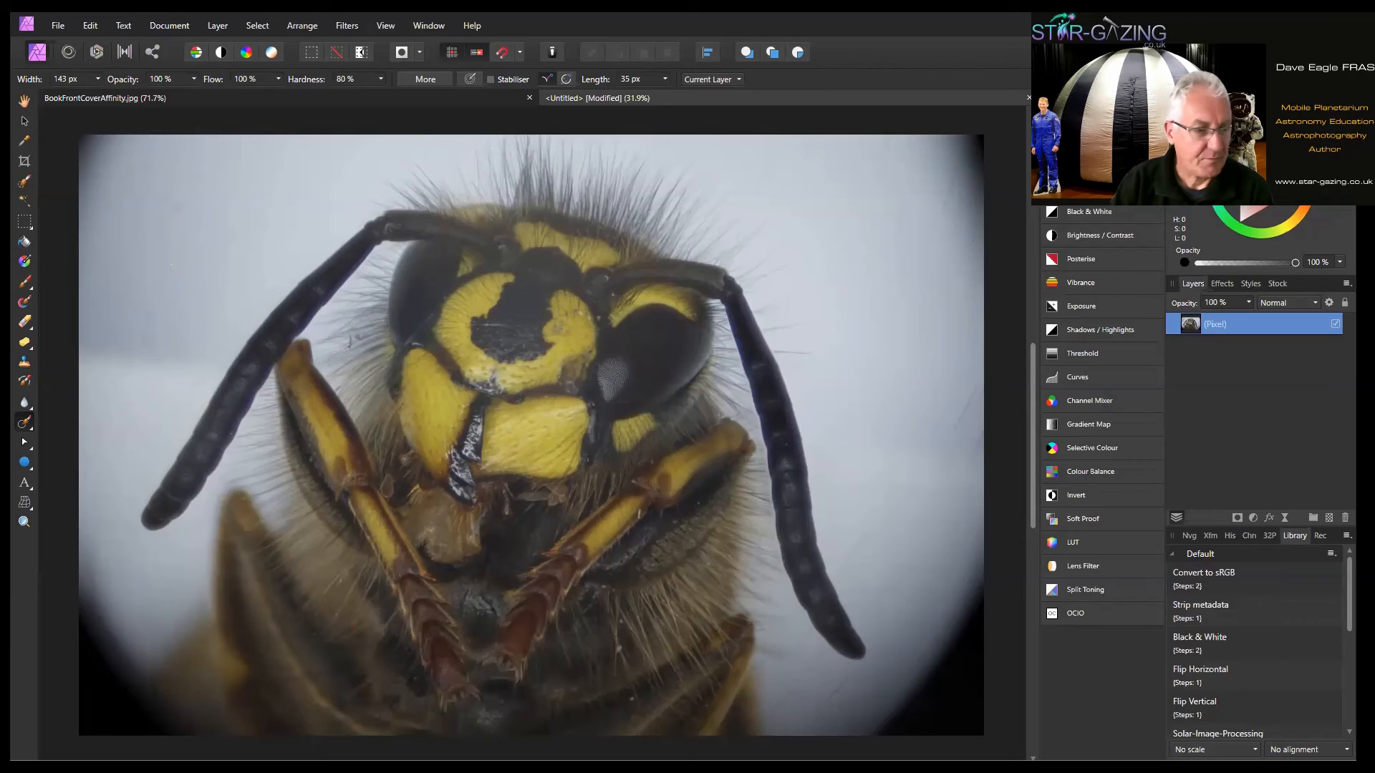
# - Crop the merged image to about 3315 x 2348 px, trimming the dark vignetted edges around the wasp
pyautogui.click(24, 161)
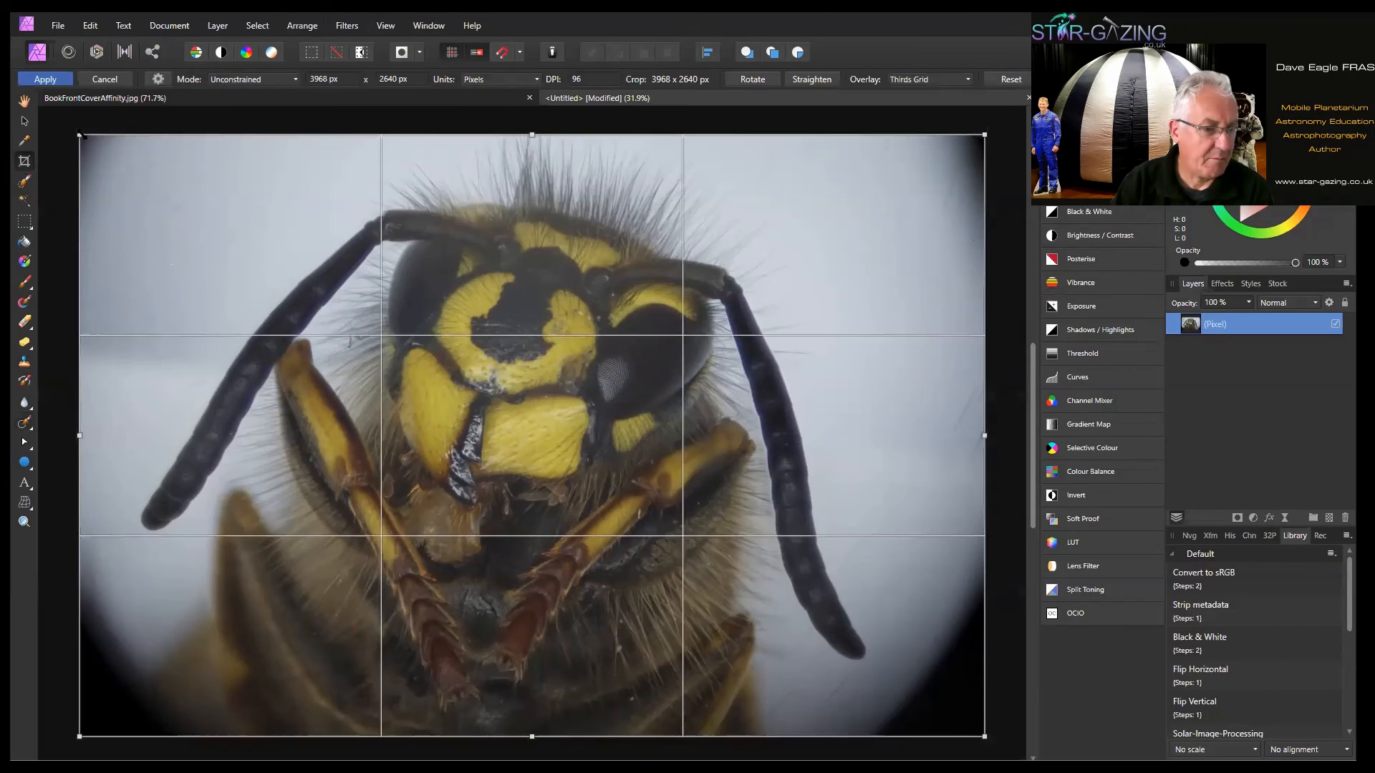
pyautogui.moveTo(81, 133); pyautogui.dragTo(133, 150)
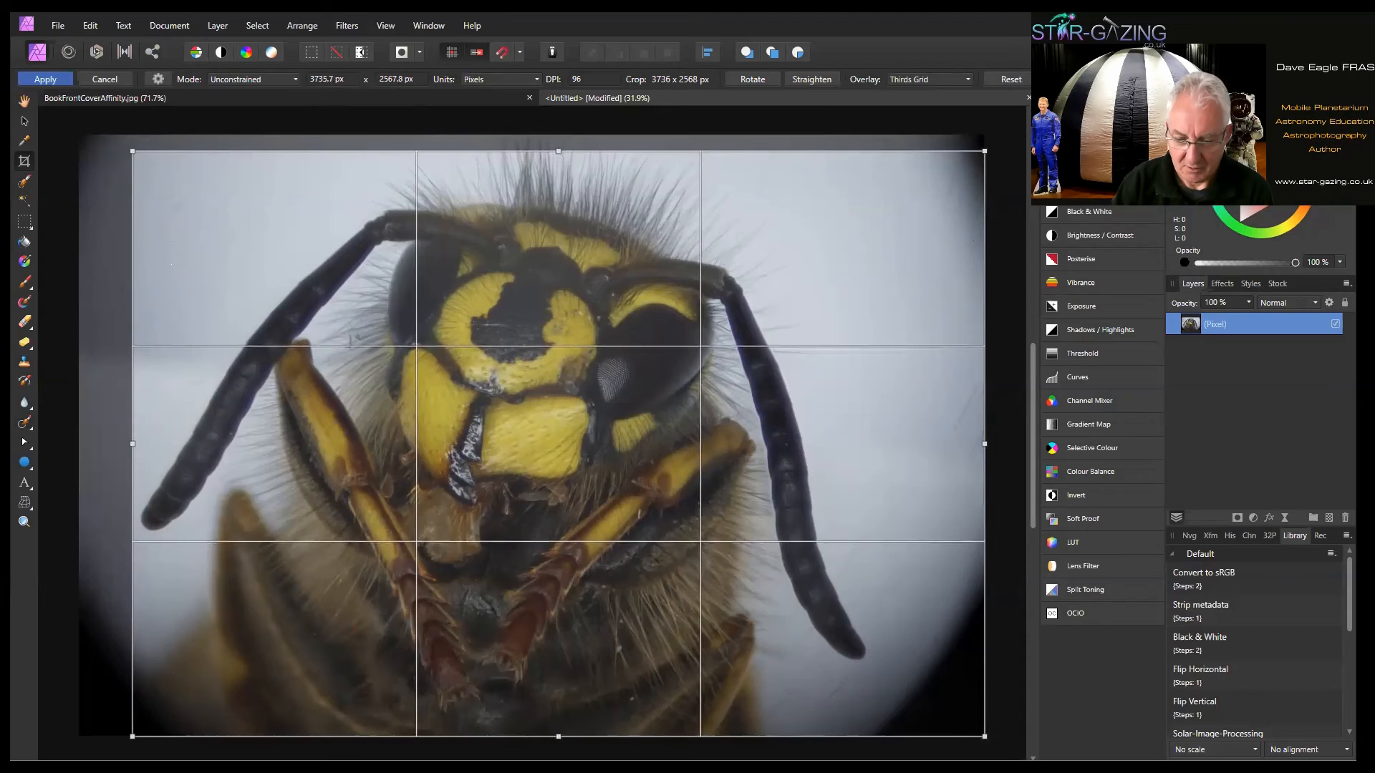
pyautogui.moveTo(985, 735); pyautogui.dragTo(894, 690)
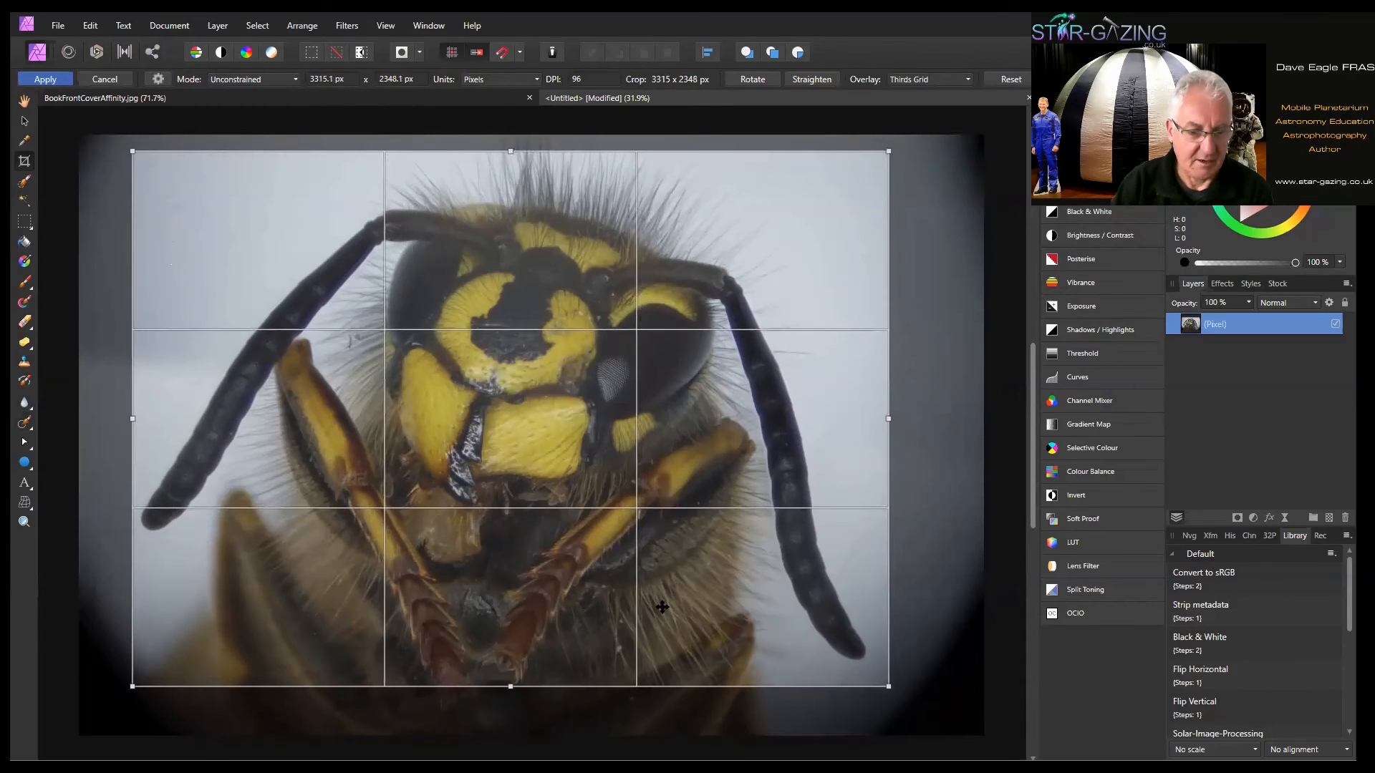
pyautogui.press('Return')
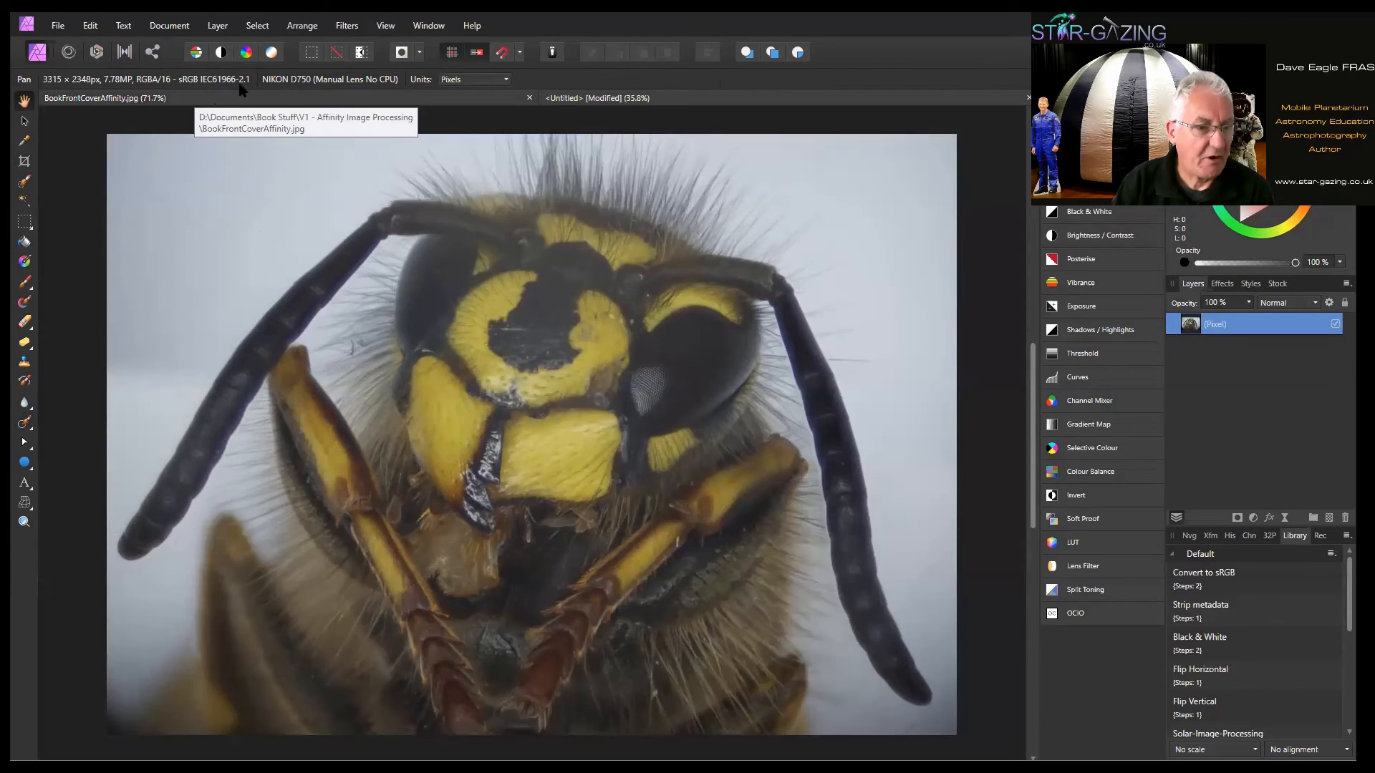
# - Sharpen the wasp with a live Unsharp Mask filter, radius 12.9 px and factor about 1.217, and merge it into the image
pyautogui.click(218, 26)
pyautogui.moveTo(270, 184)
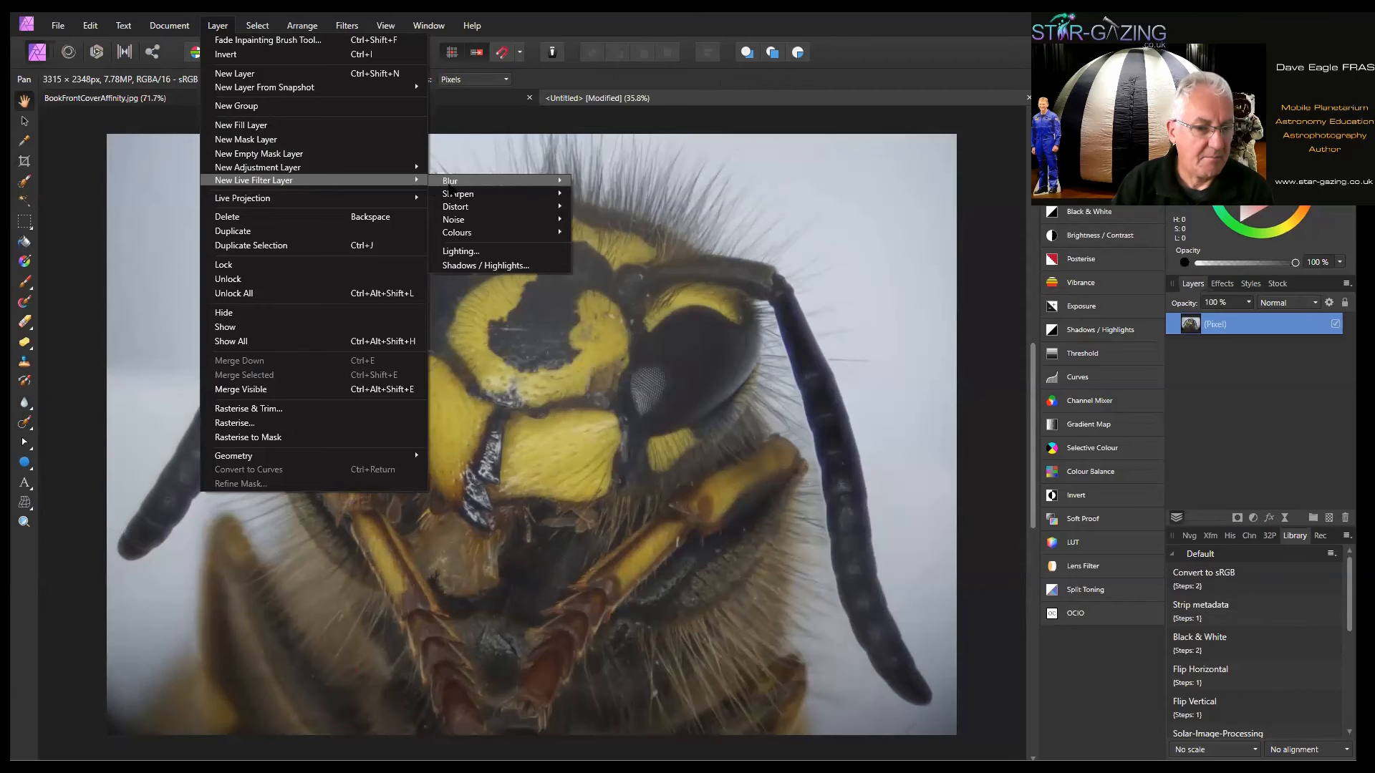
pyautogui.moveTo(548, 184)
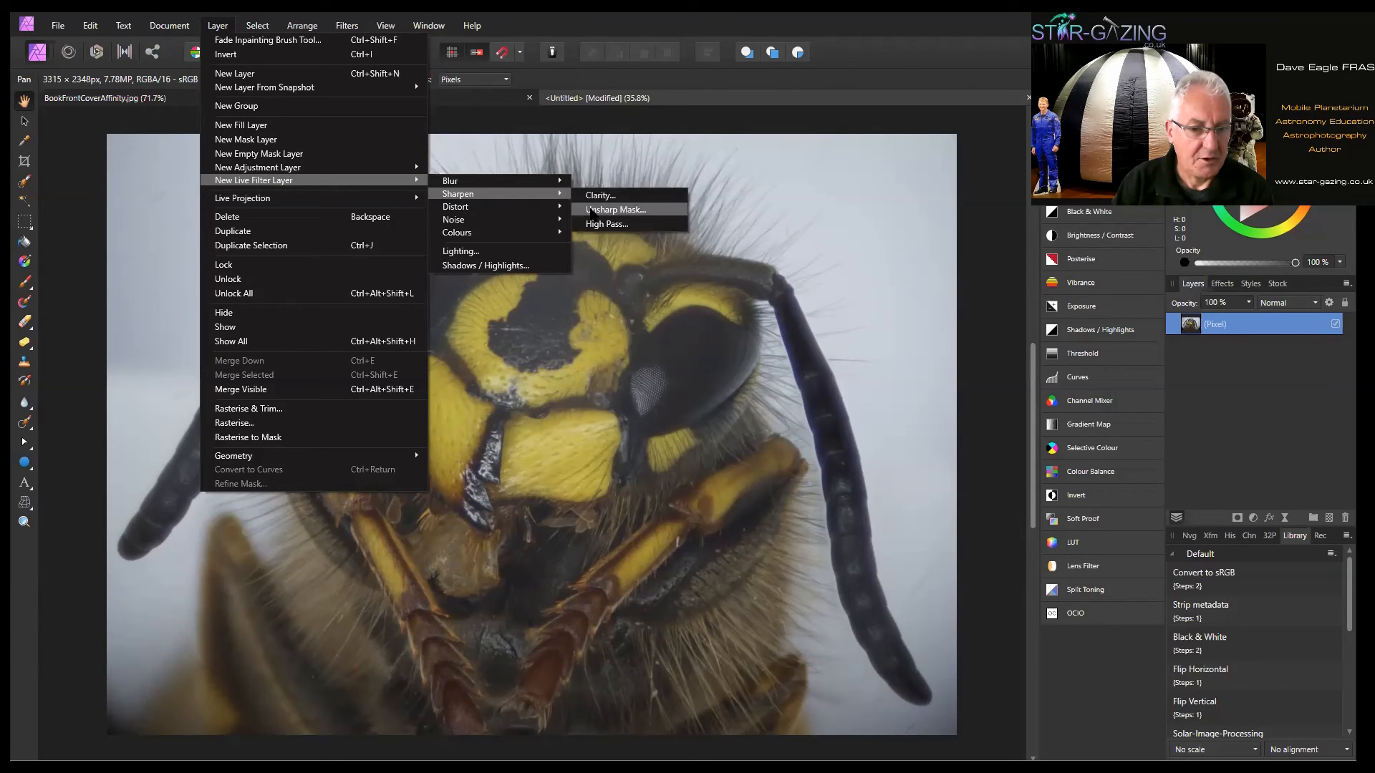
pyautogui.click(591, 210)
pyautogui.moveTo(780, 659); pyautogui.dragTo(832, 685)
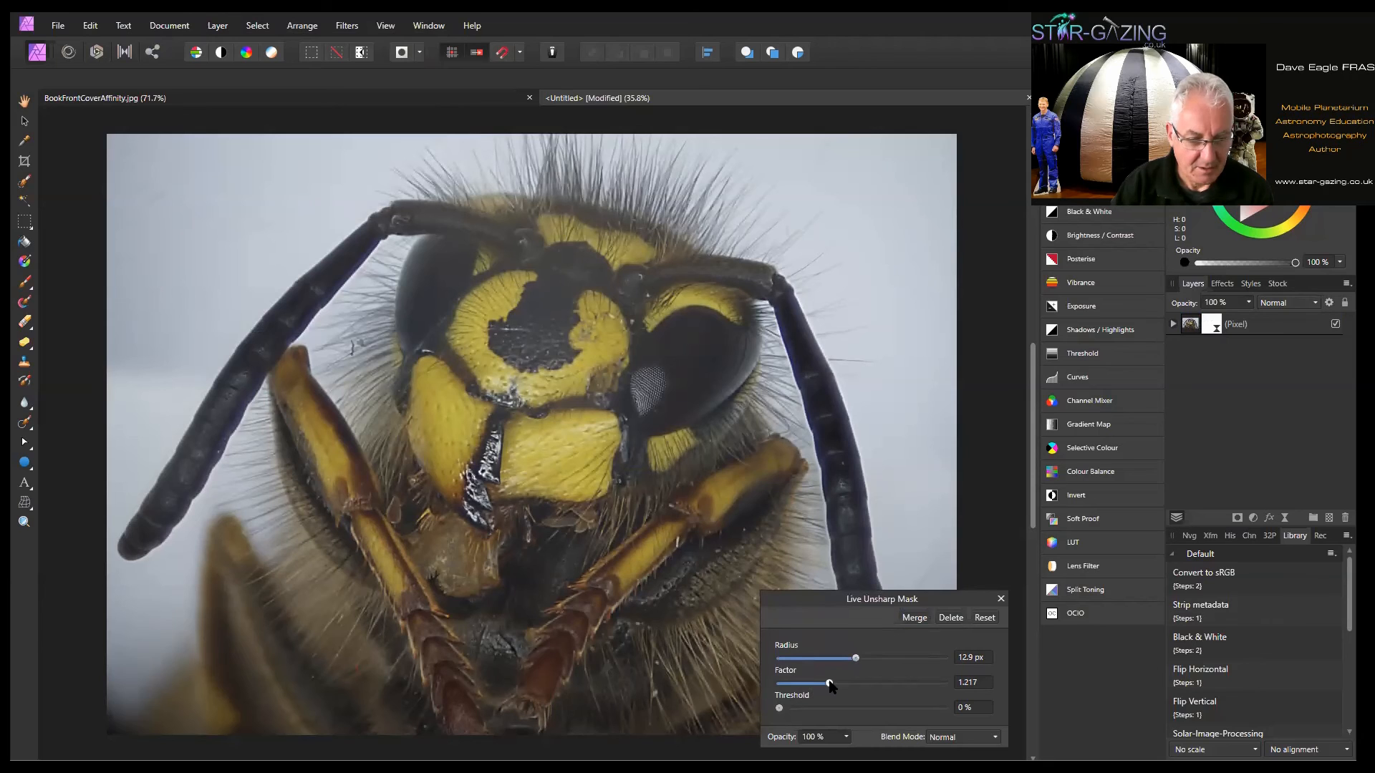
pyautogui.click(916, 618)
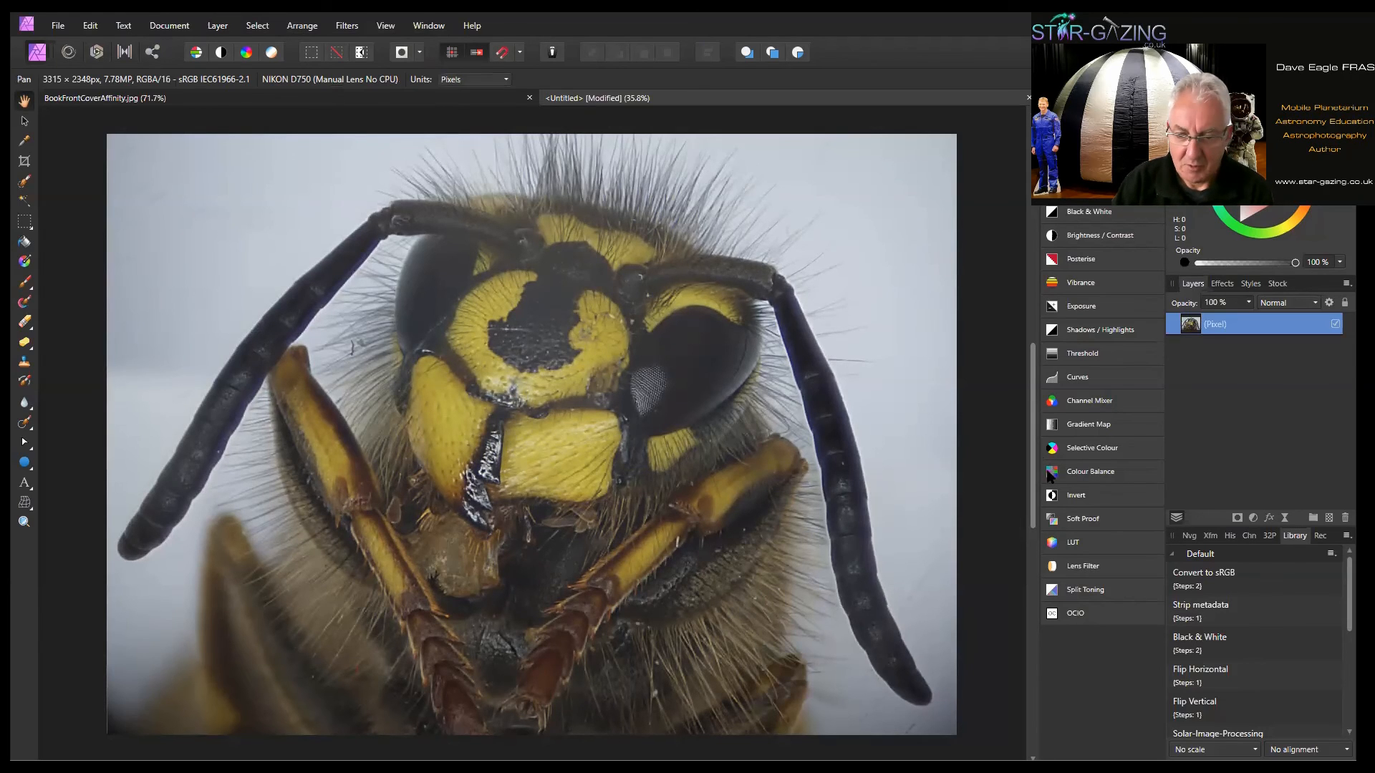
# - Add a Vibrance adjustment with saturation at 28% and merge it into the wasp image
pyautogui.click(1081, 283)
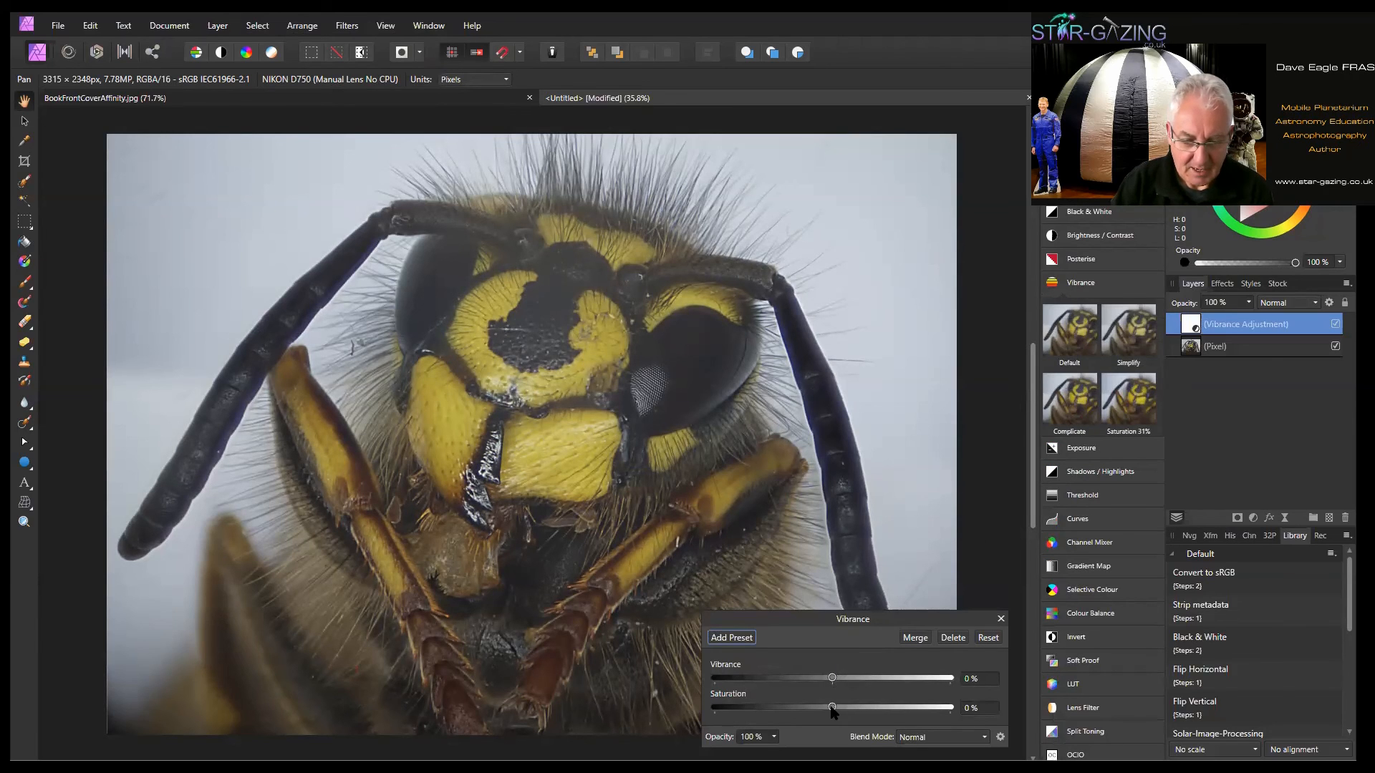
pyautogui.moveTo(835, 711); pyautogui.dragTo(866, 712)
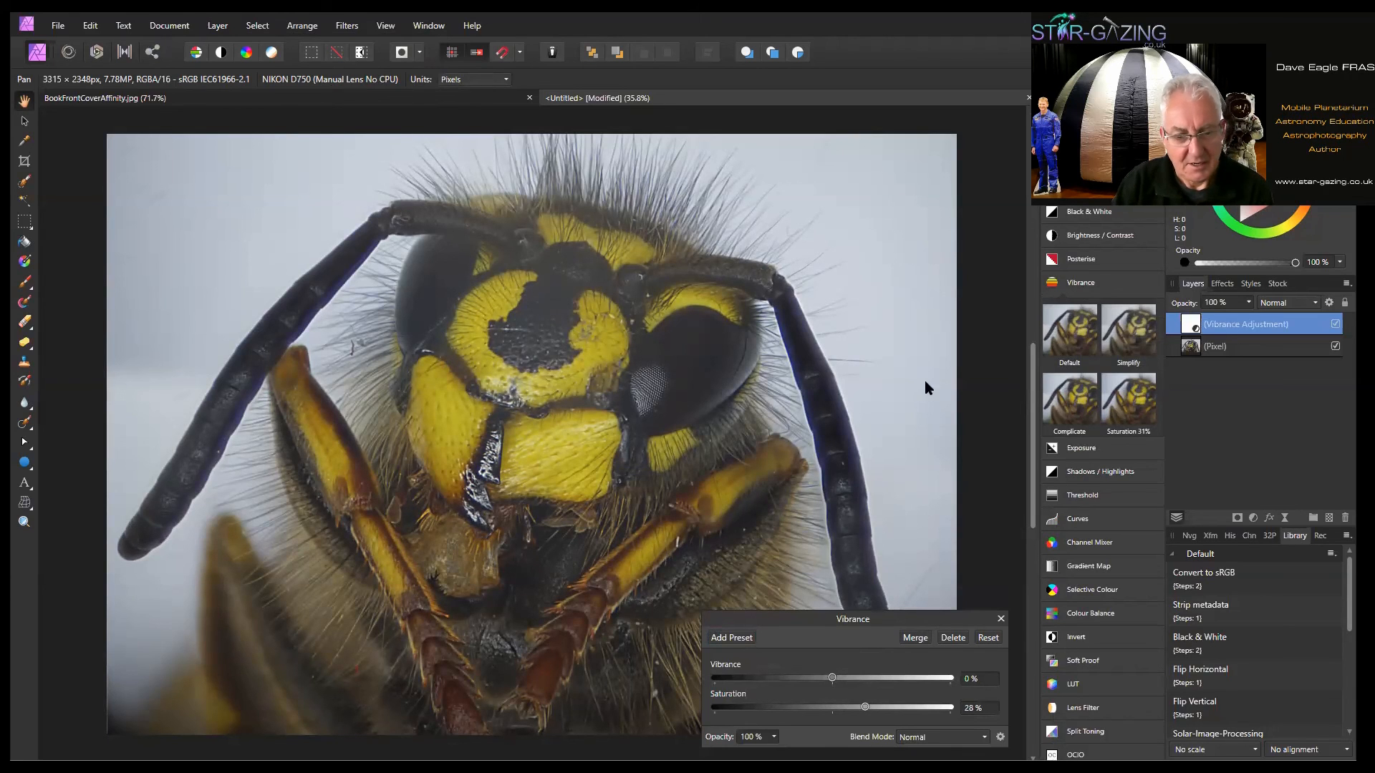
pyautogui.press('Escape')
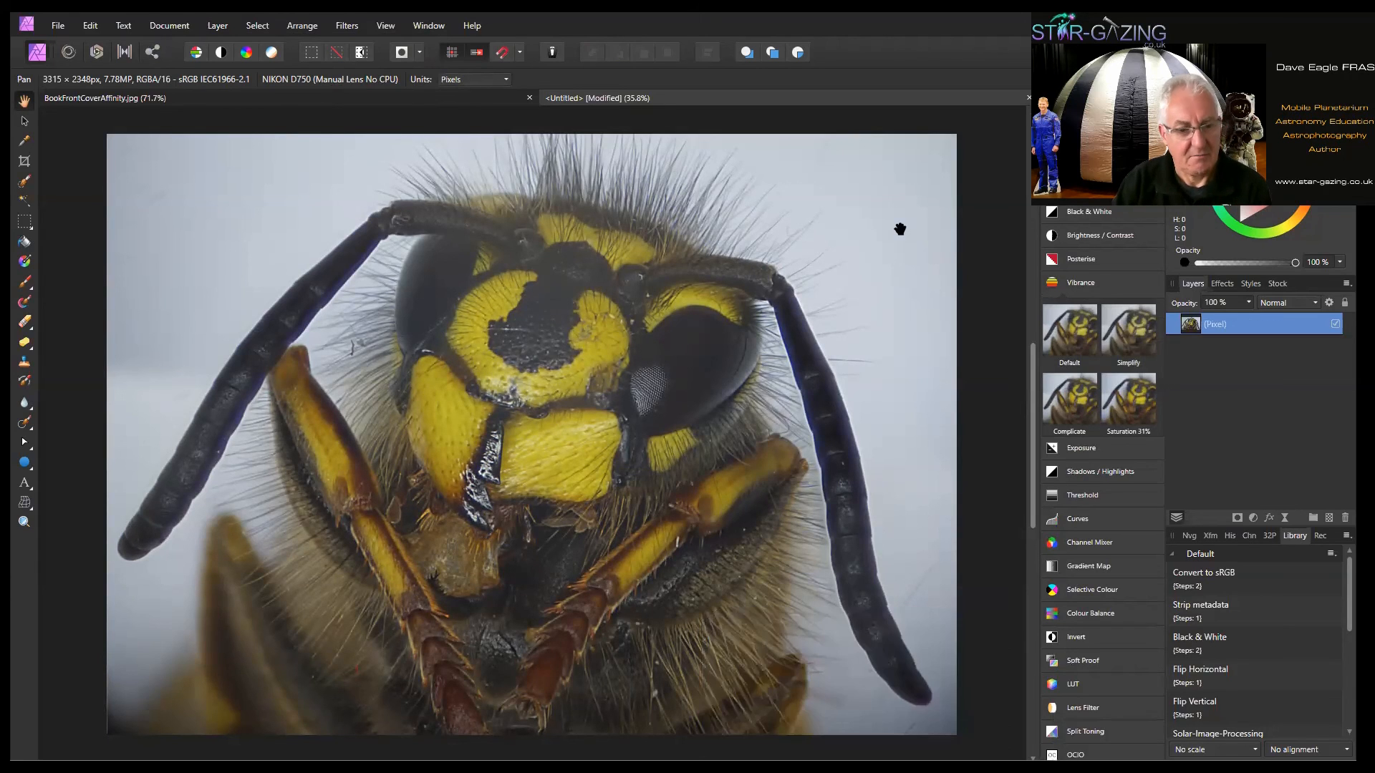
# - Inpaint the remaining background marks beside and above the left antenna and next to the right antenna's tip
pyautogui.click(23, 424)
pyautogui.moveTo(182, 378); pyautogui.dragTo(163, 403)
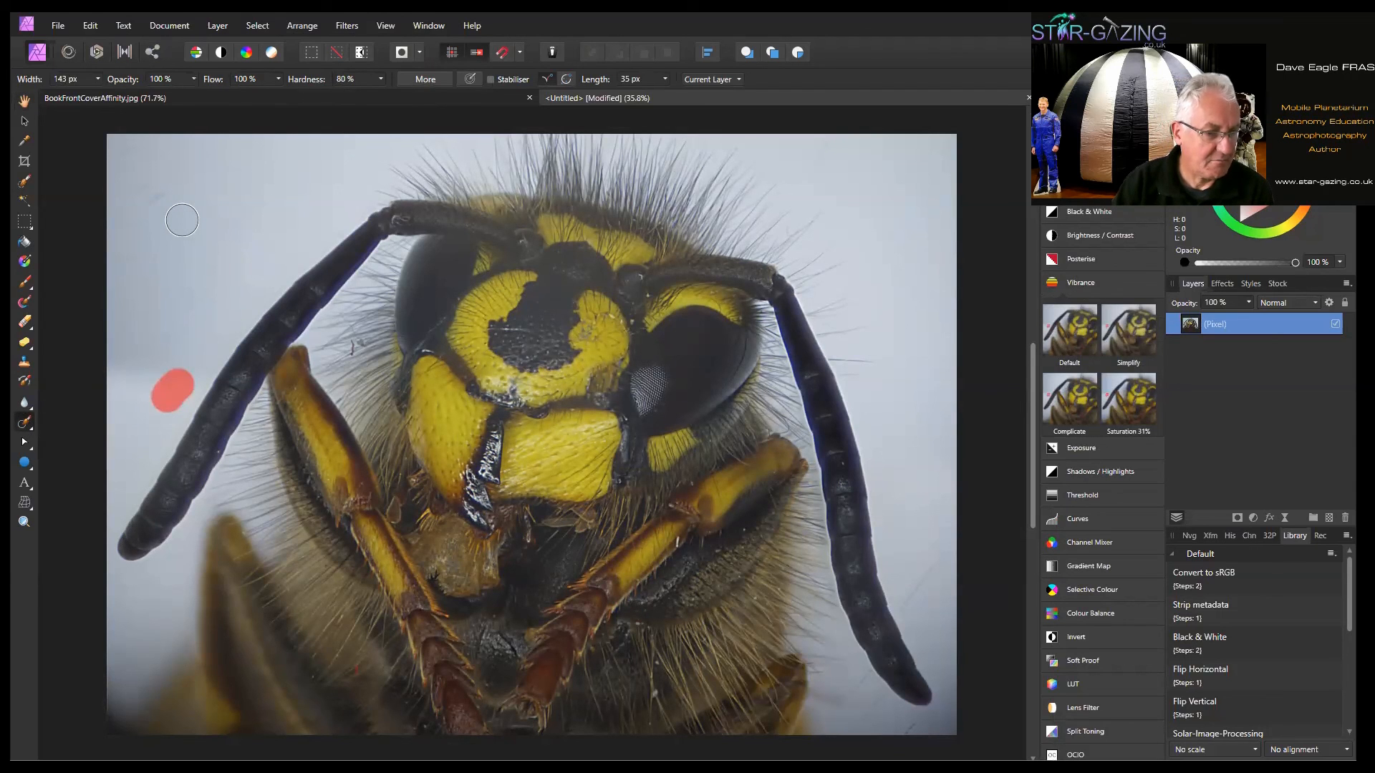
pyautogui.moveTo(149, 206); pyautogui.dragTo(178, 189)
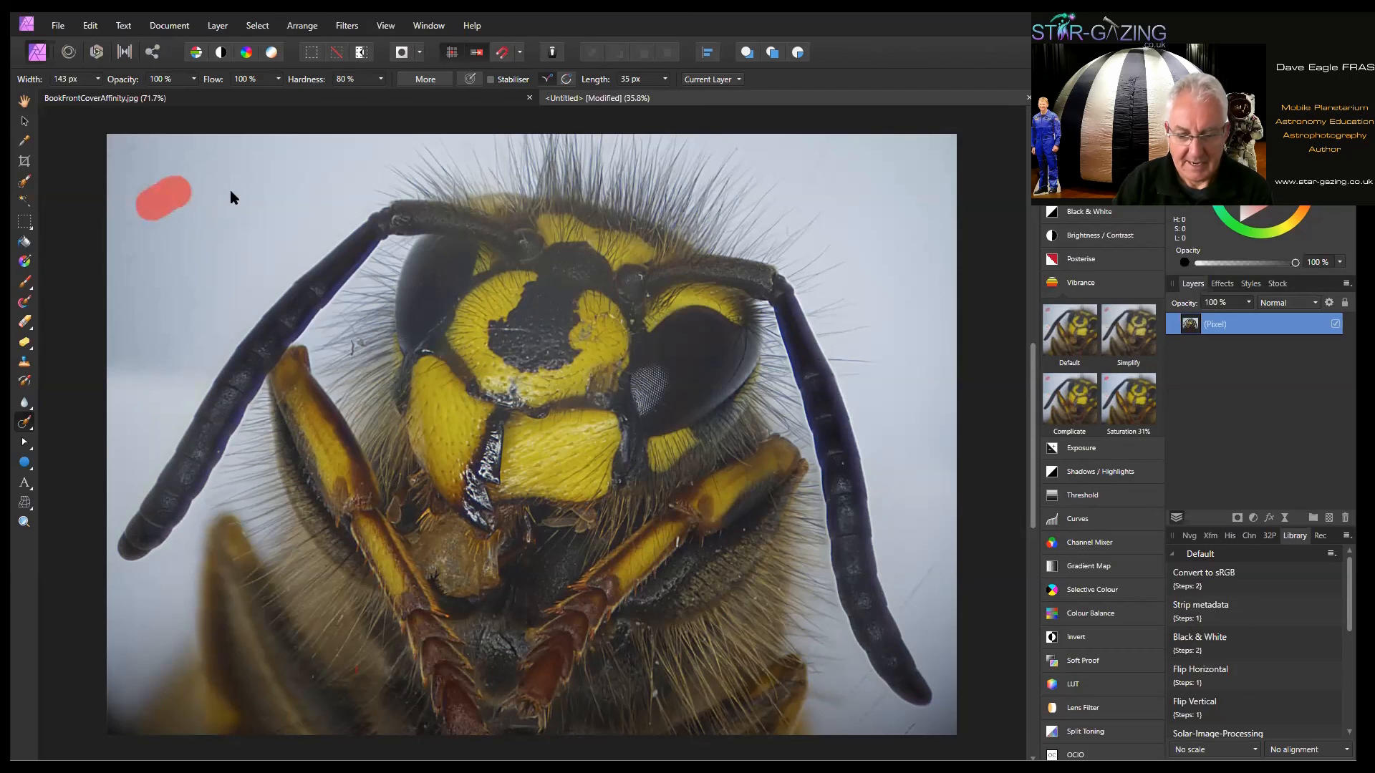
pyautogui.moveTo(946, 558); pyautogui.dragTo(907, 605)
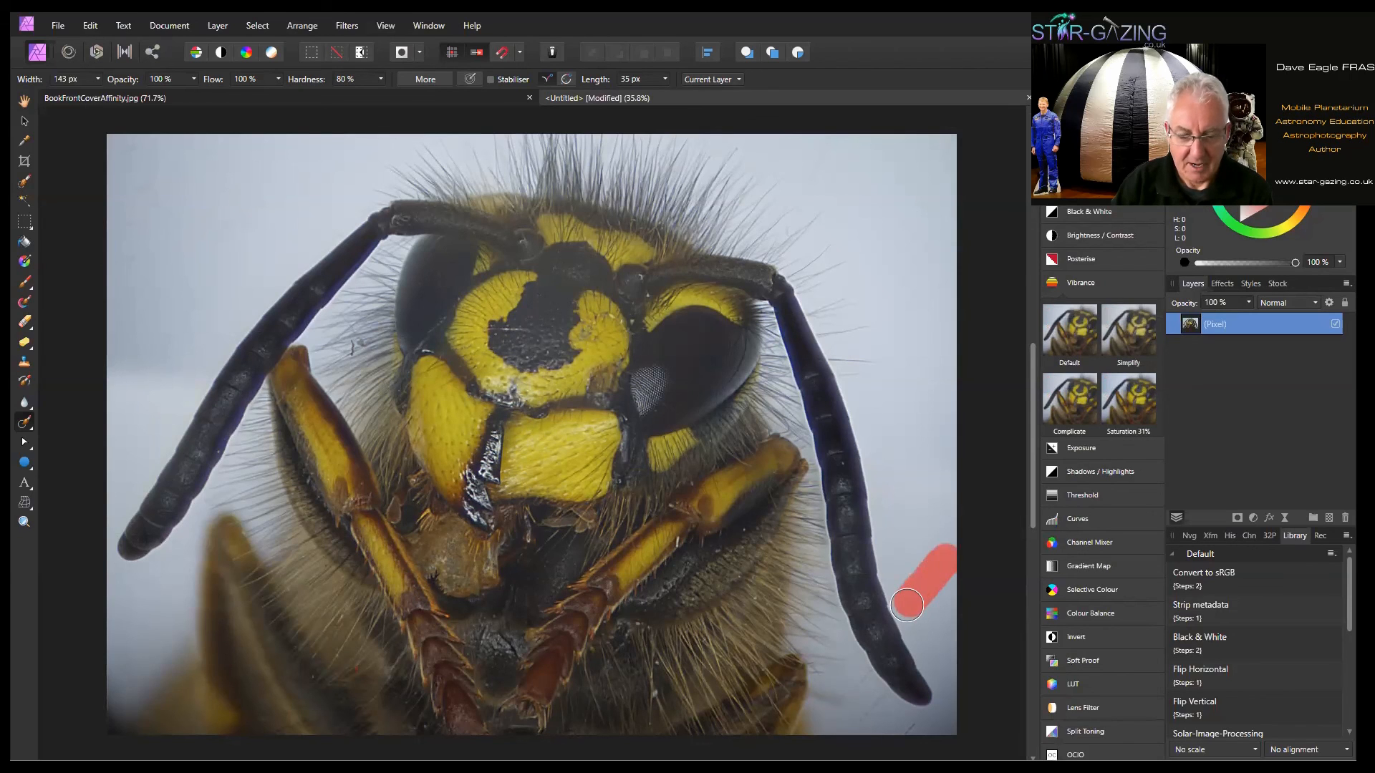